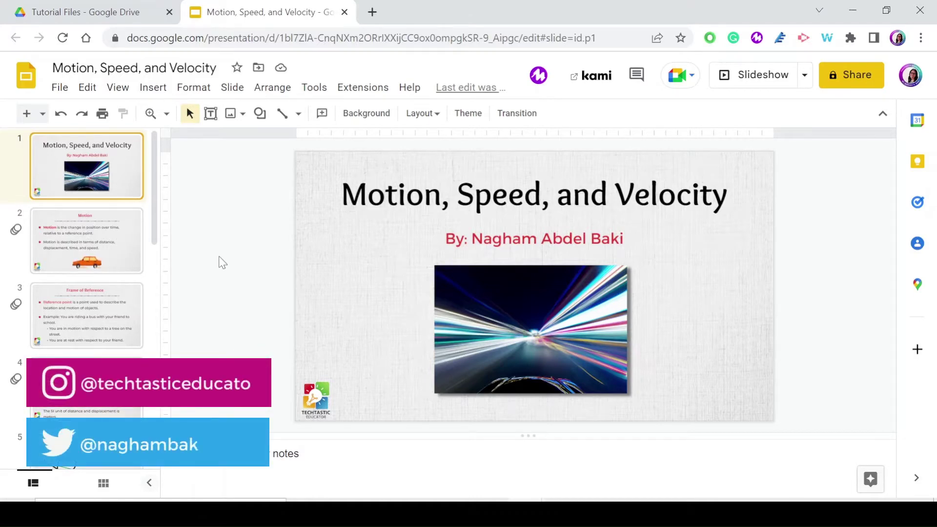
- Mark slide 5, 'Distance and Displacement', as skipped in the slideshow
scroll(92, 287, "down", 3)
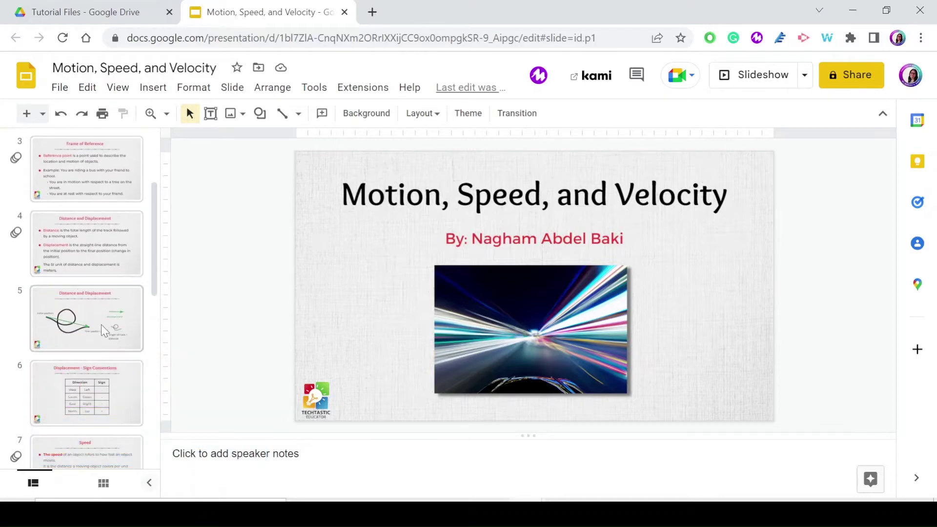
left_click(98, 314)
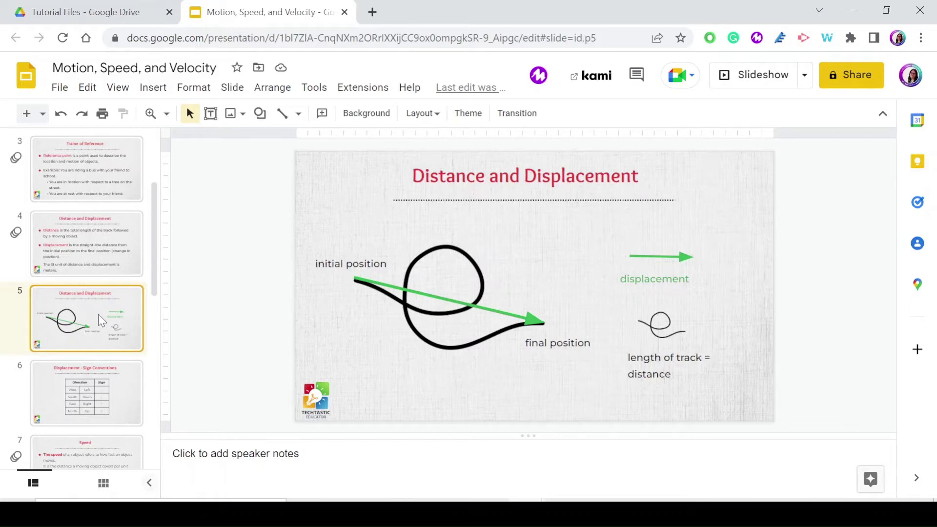
right_click(81, 340)
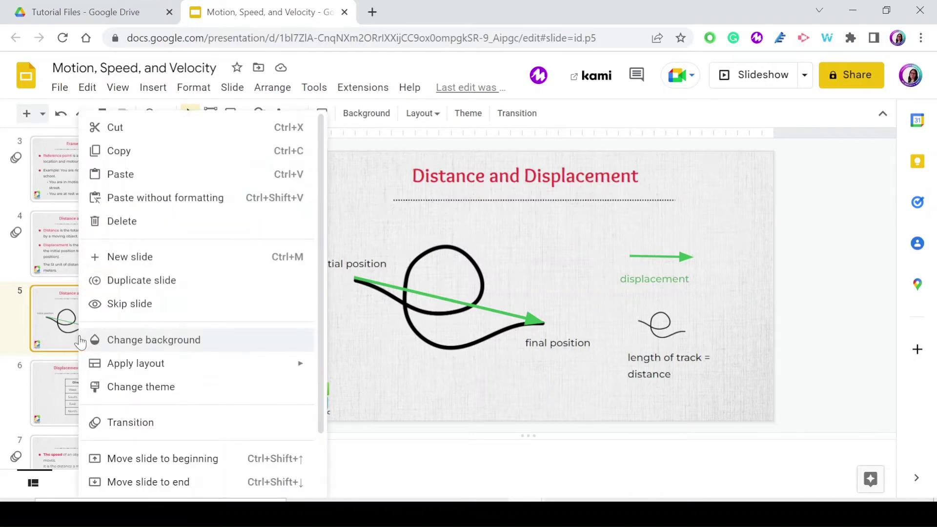
left_click(138, 303)
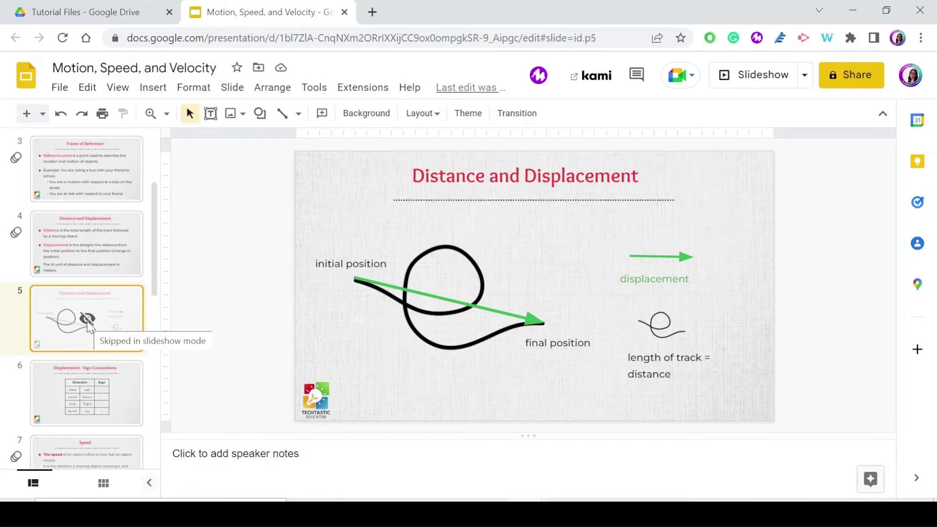
- Unskip slide 5 so it plays in the slideshow again
left_click(87, 255)
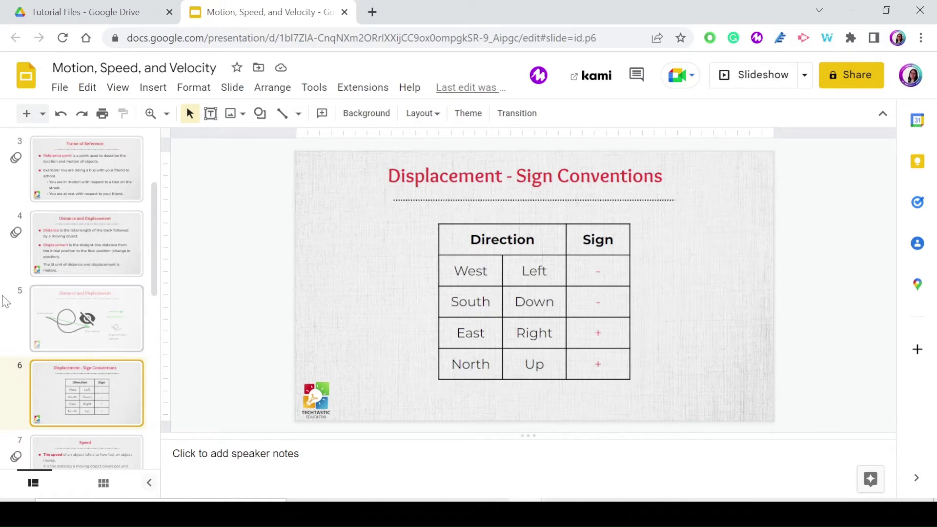
left_click(57, 309)
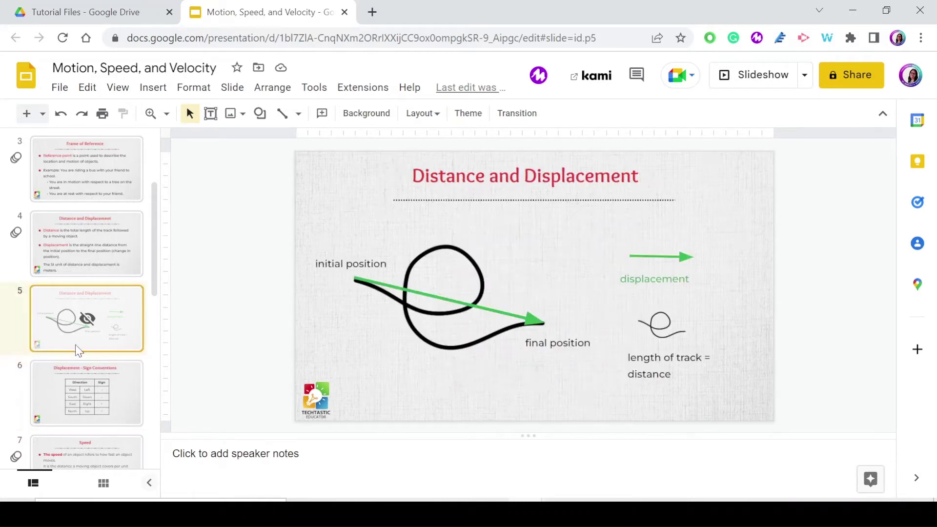
right_click(77, 349)
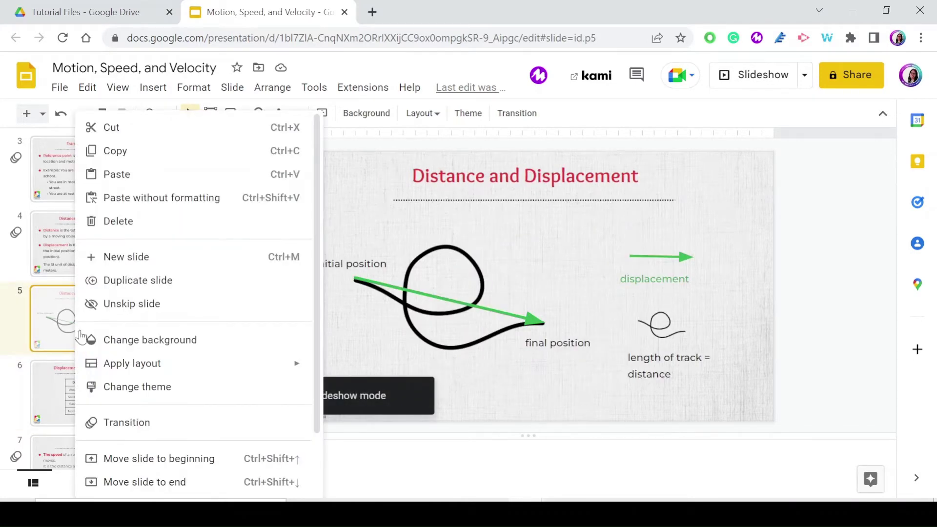
left_click(154, 305)
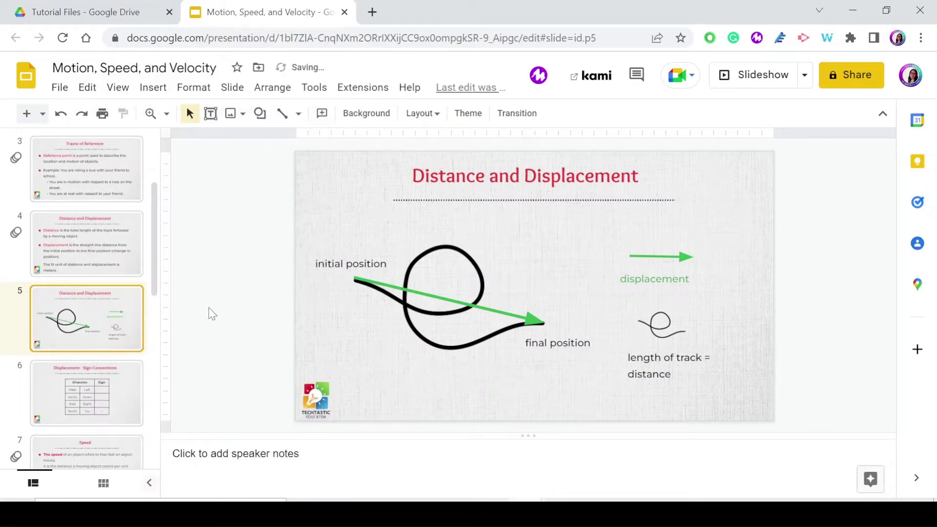
- Copy the line 'The objectives of this lesson are:' from slide 2 and open Tools > Preferences
key("Home")
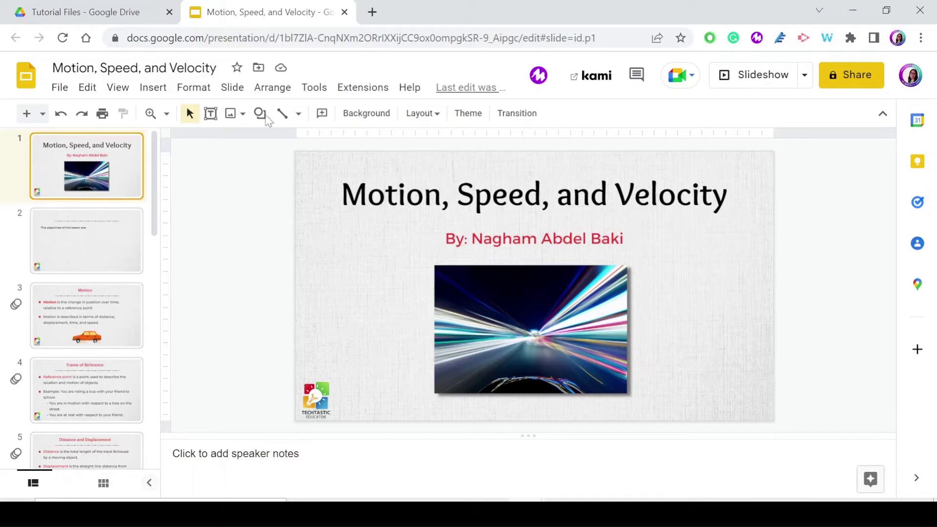
left_click(93, 241)
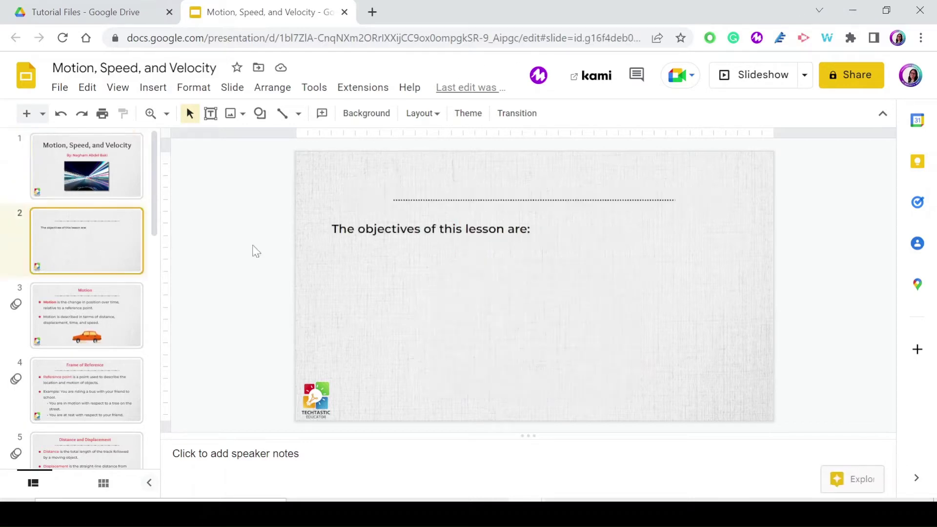
left_click(465, 228)
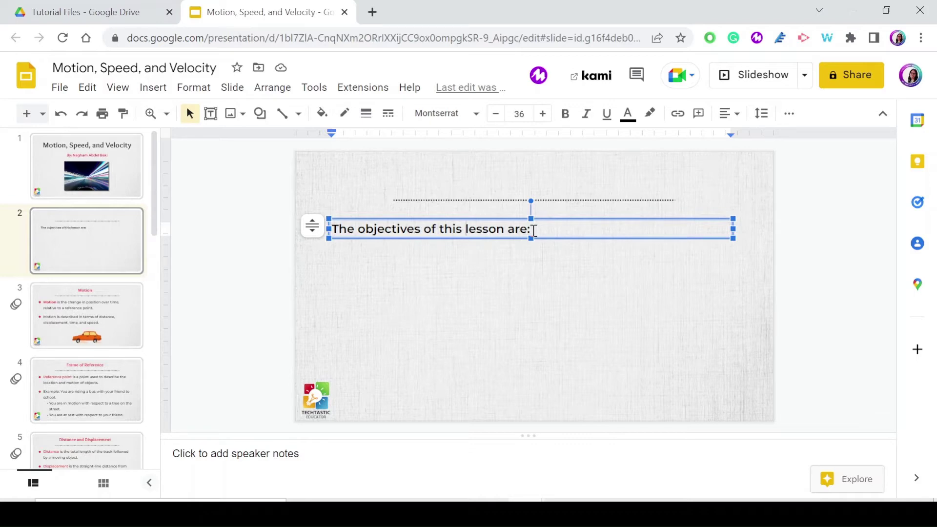
left_click_drag(534, 230, 355, 225)
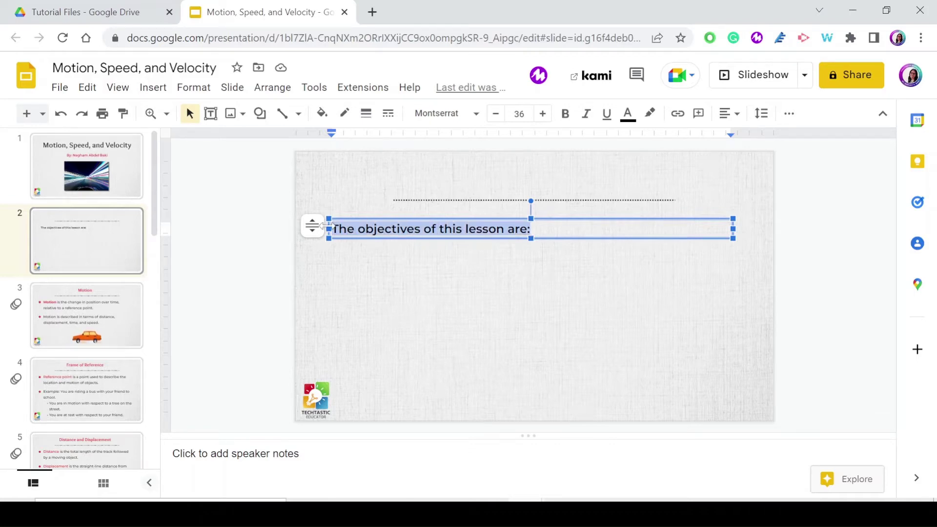
right_click(383, 235)
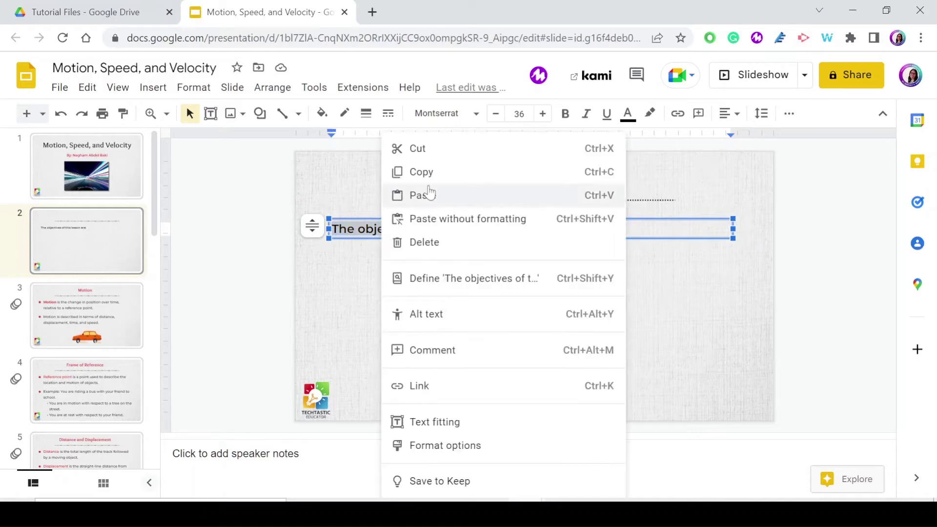
left_click(425, 173)
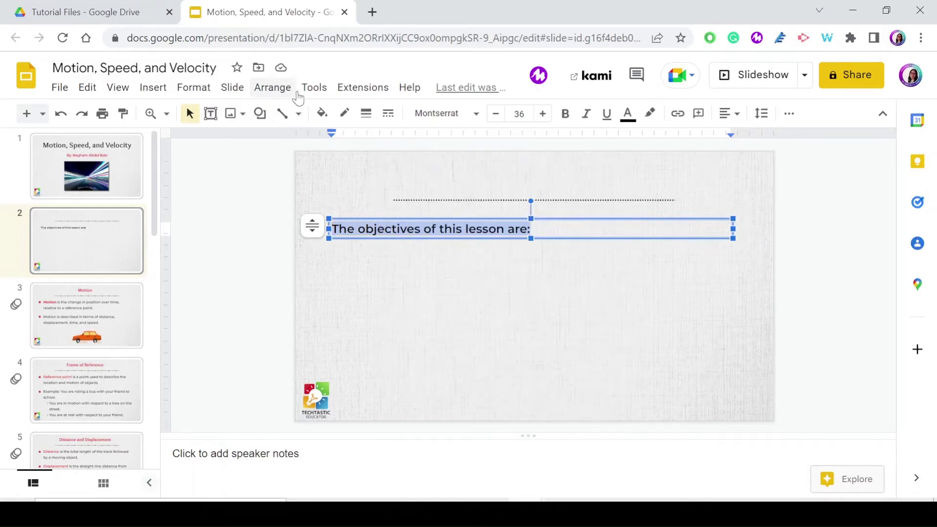
left_click(312, 88)
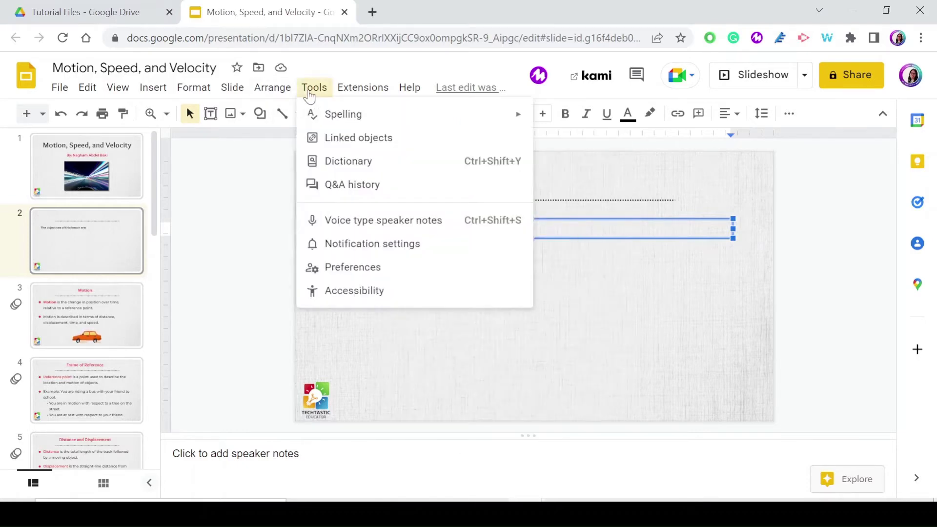
left_click(381, 271)
- Add a substitution replacing 'obj' with 'The objectives of this lesson are:' and save it
left_click(544, 124)
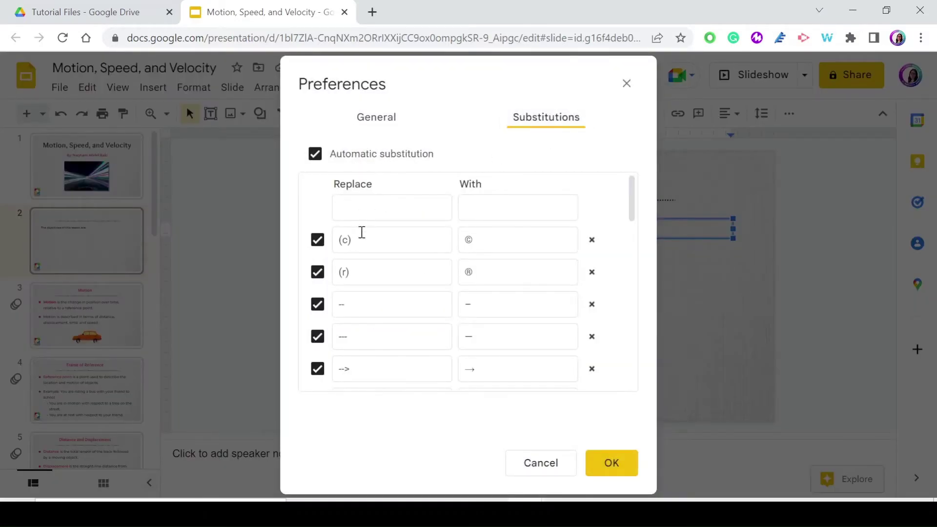
left_click(362, 215)
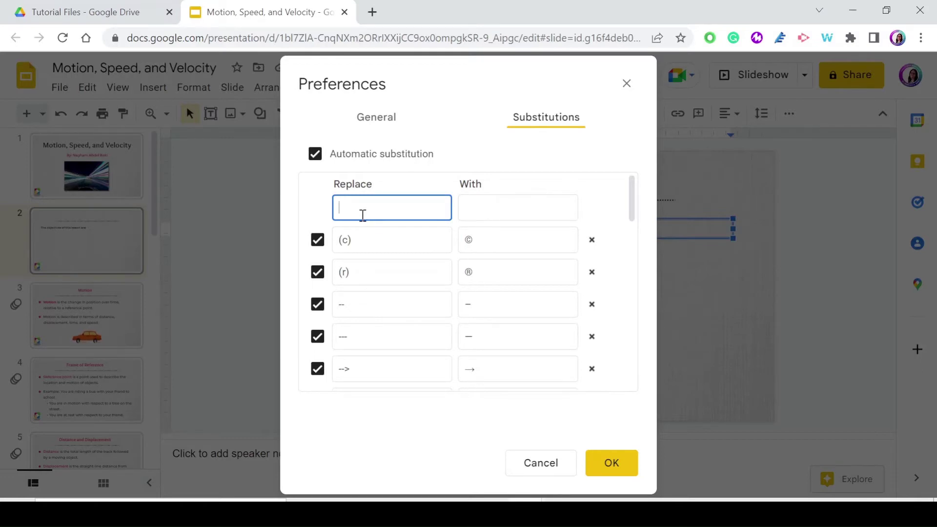
left_click(484, 203)
key("ctrl+v")
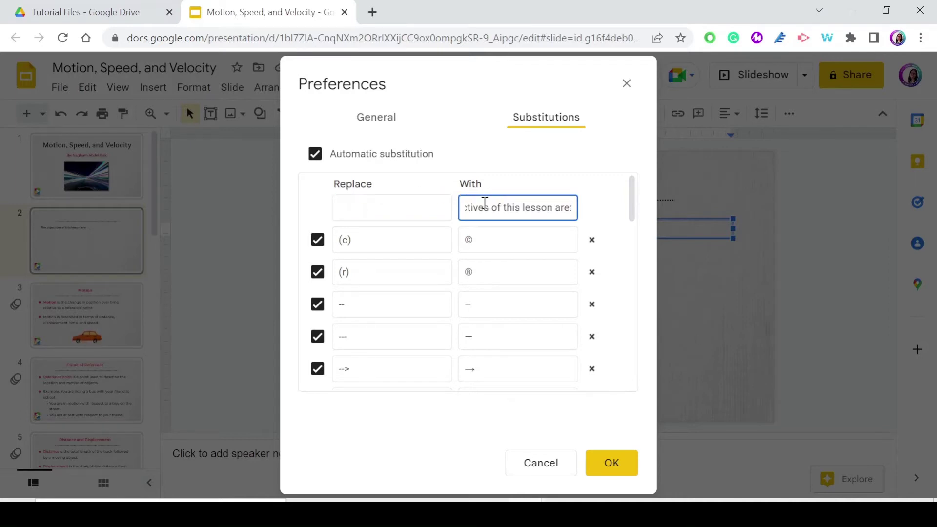
left_click(393, 207)
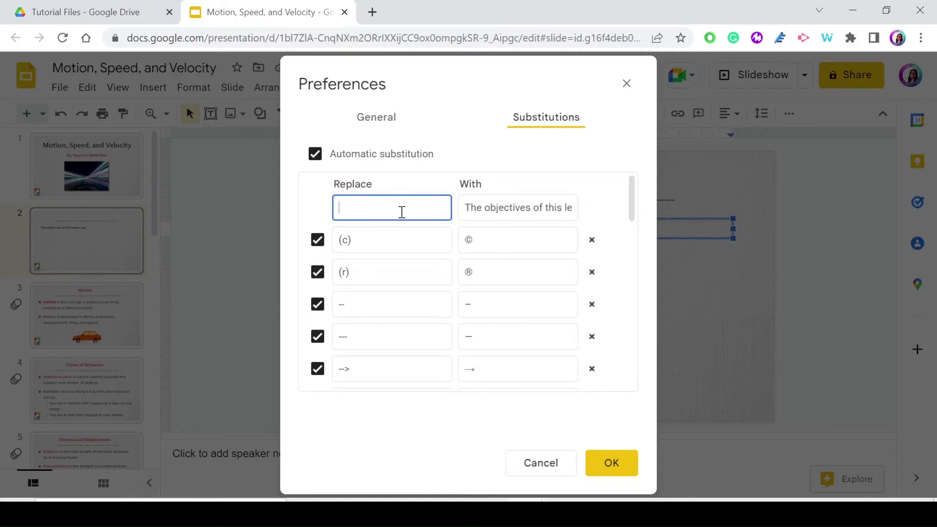
type("obj")
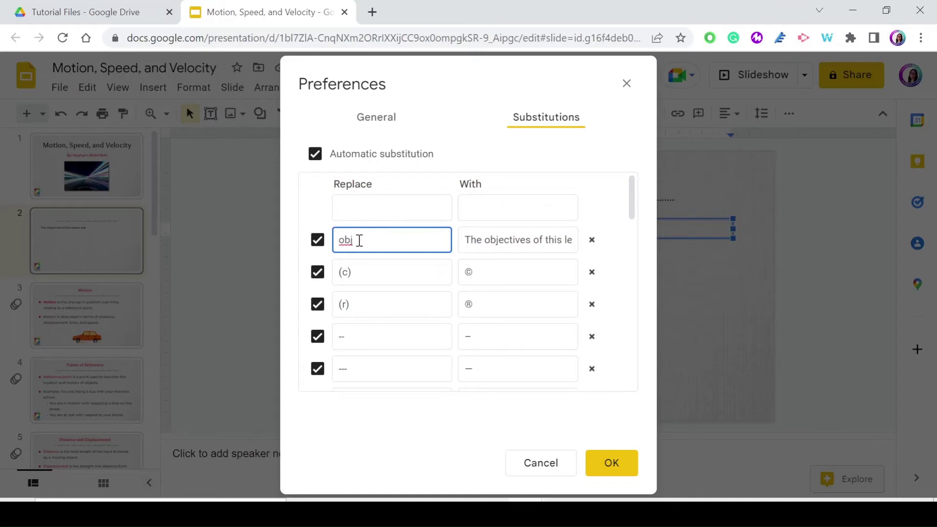
left_click(340, 239)
left_click(611, 463)
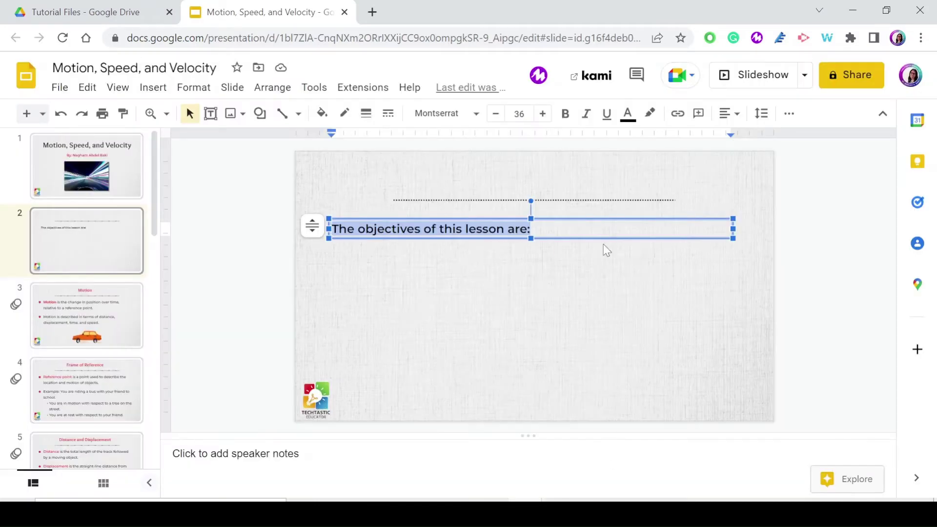
- Delete the objectives sentence and type 'obj' to test the substitution
key("BackSpace")
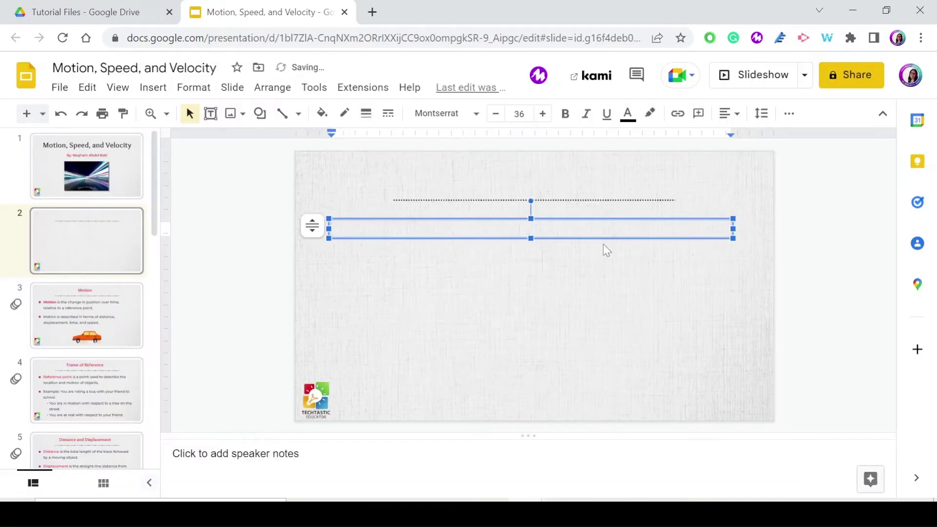
type("obj")
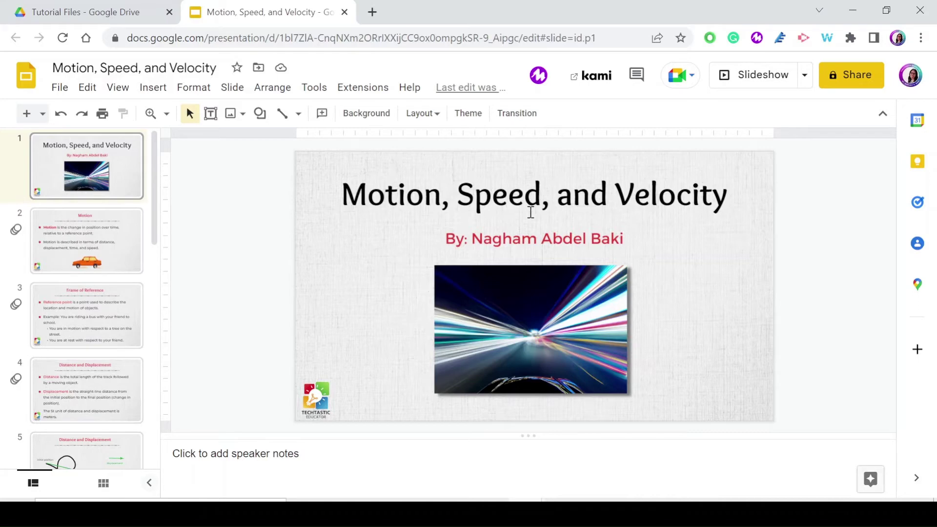
- Insert the background music file from Drive onto the title slide
left_click(153, 88)
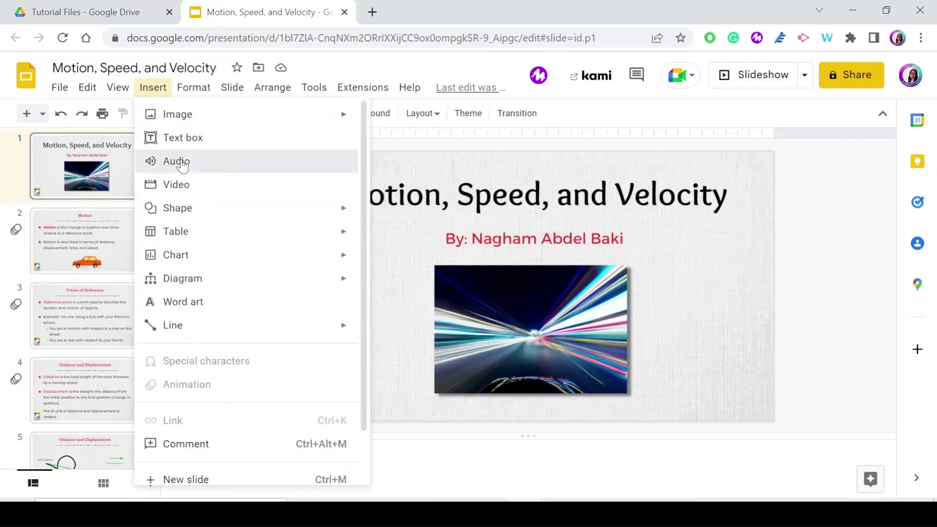
left_click(177, 162)
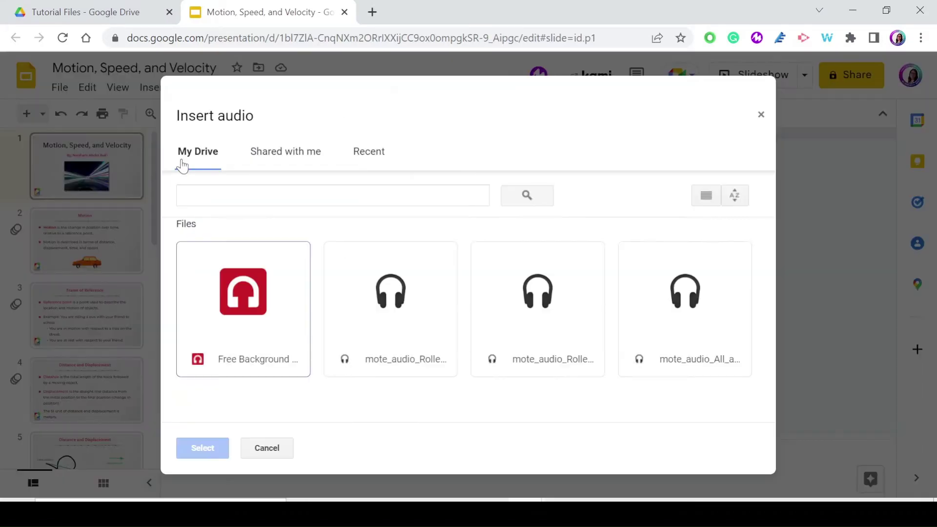
left_click(232, 295)
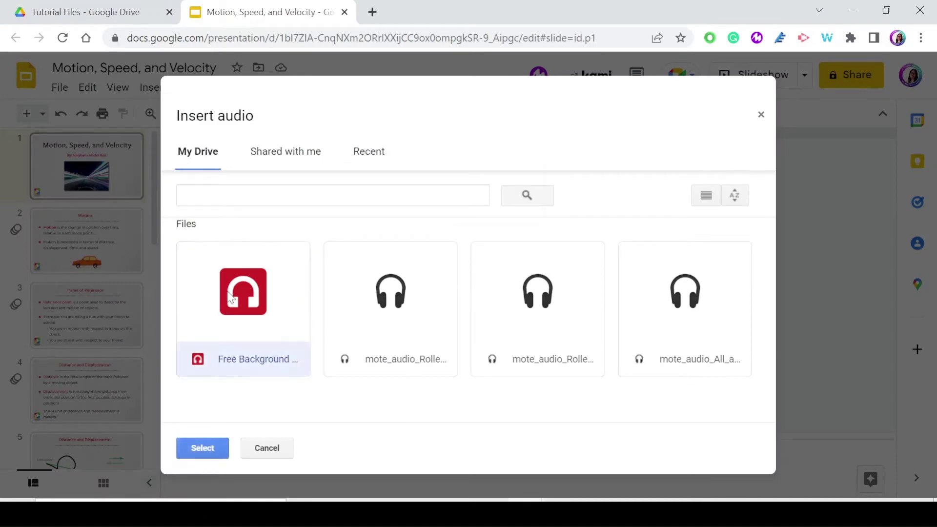
left_click(202, 448)
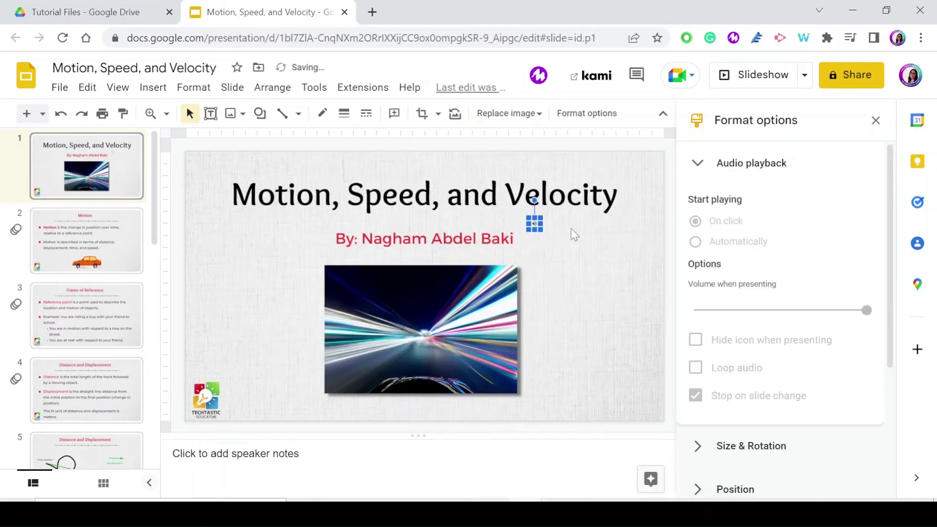
- Resize the audio icon and set its volume to 21, starting automatically
left_click(571, 228)
left_click(535, 224)
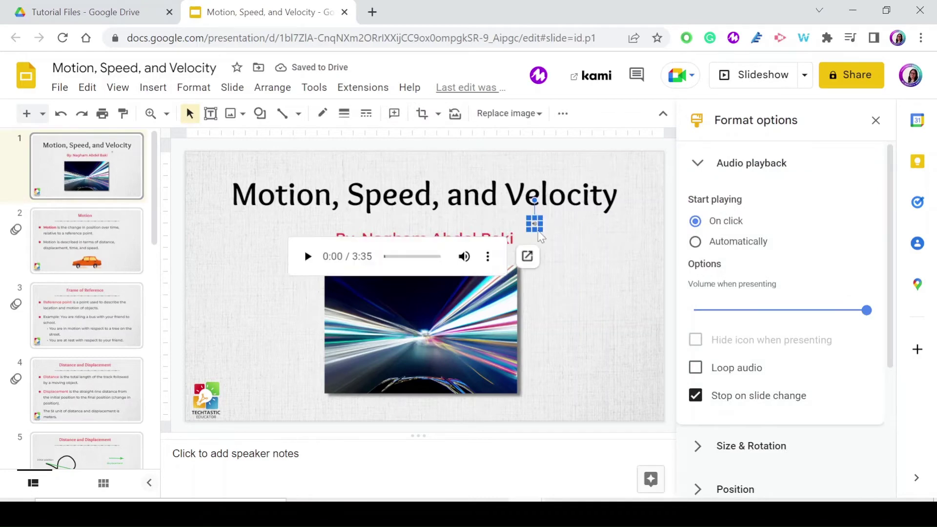
left_click_drag(542, 232, 552, 245)
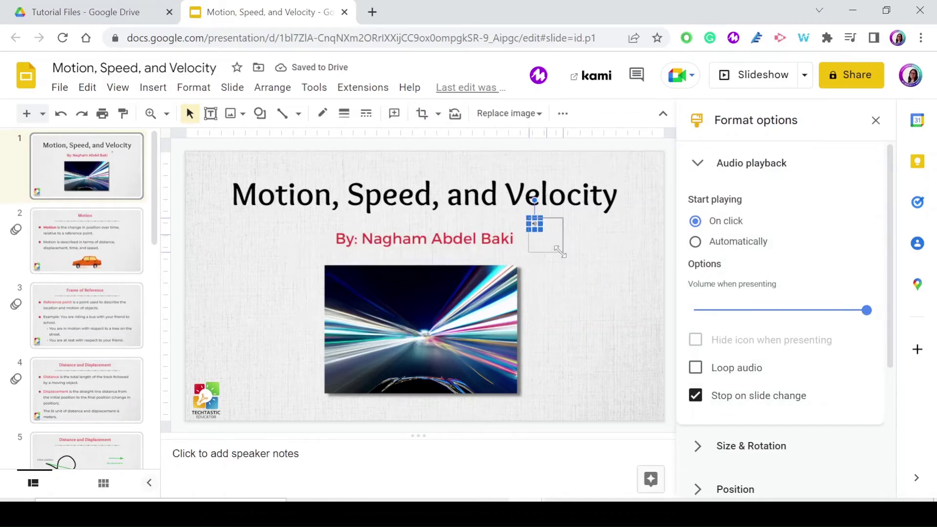
left_click_drag(560, 252, 563, 252)
left_click(592, 242)
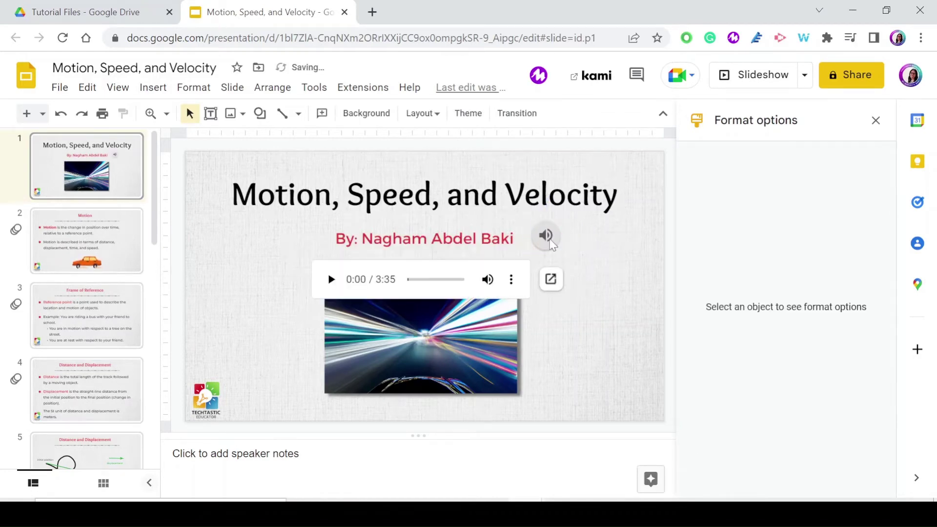
left_click(548, 241)
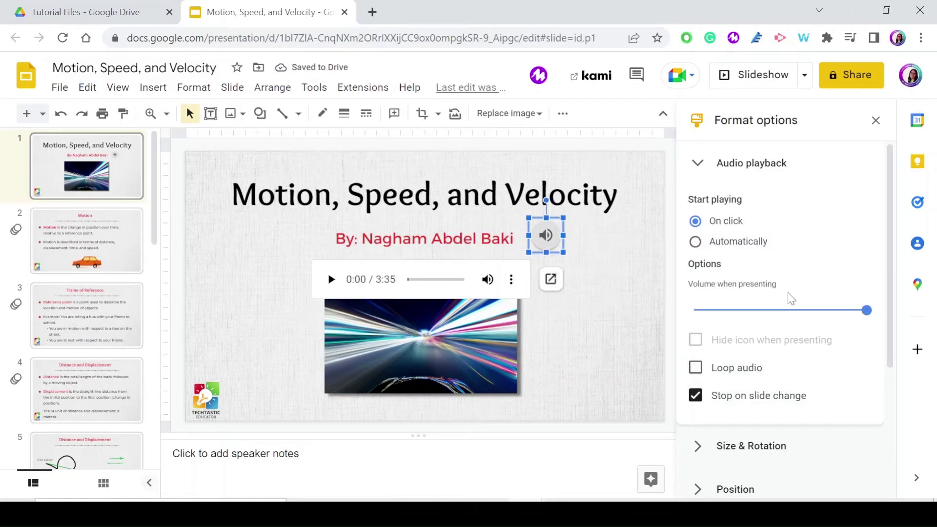
left_click_drag(865, 318, 730, 332)
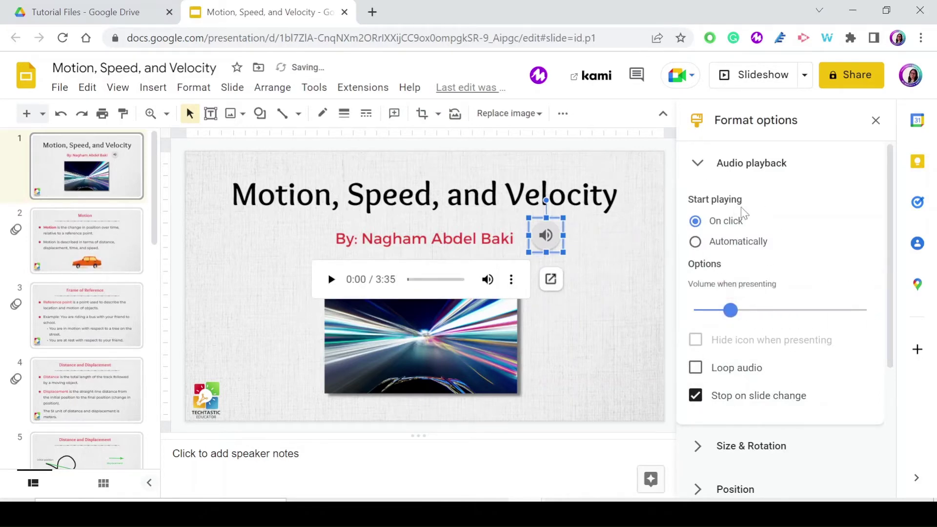
left_click(695, 242)
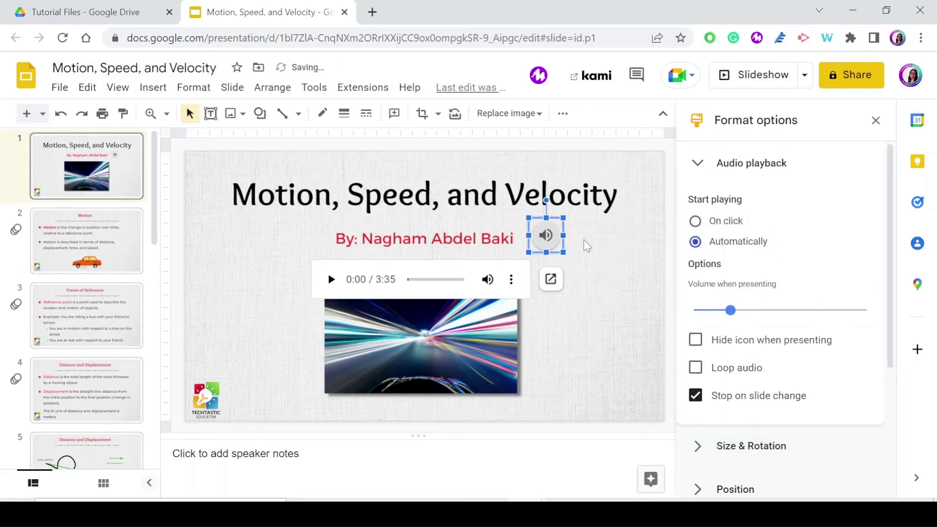
- Shrink the audio icon into the slide's bottom-right corner
left_click(581, 239)
left_click(549, 241)
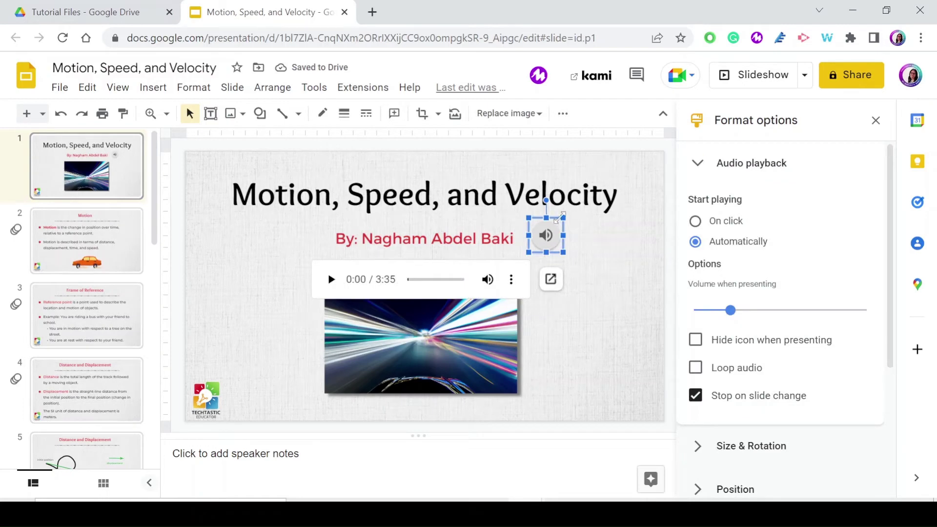
left_click_drag(563, 220, 654, 412)
left_click(628, 299)
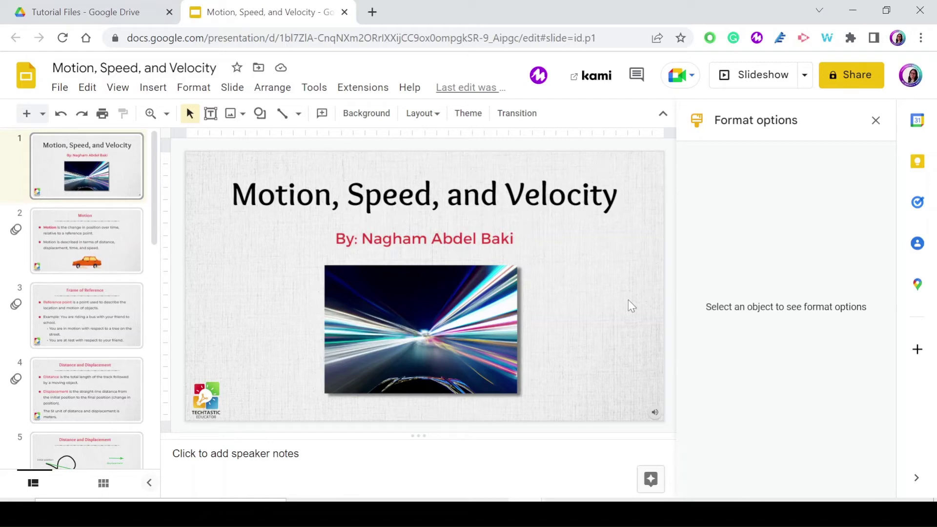
- Insert the first YouTube result for 'educational music', a Focus Music video, onto the title slide
left_click(876, 120)
left_click(153, 88)
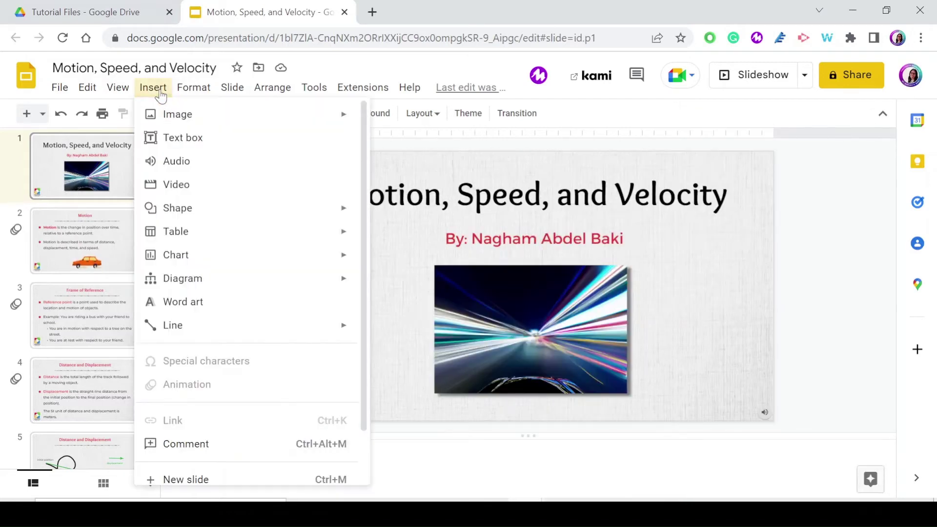
left_click(174, 190)
left_click(282, 192)
type("educational music")
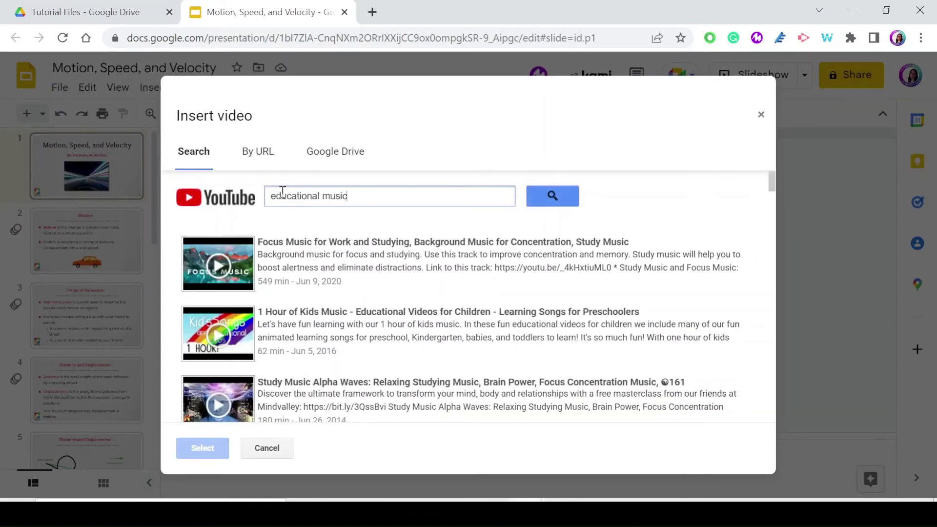
left_click(352, 274)
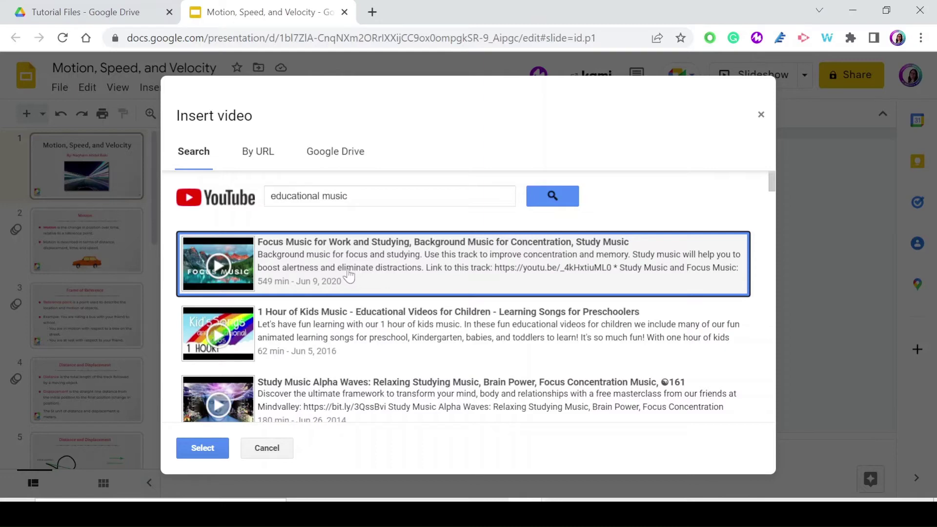
left_click(208, 450)
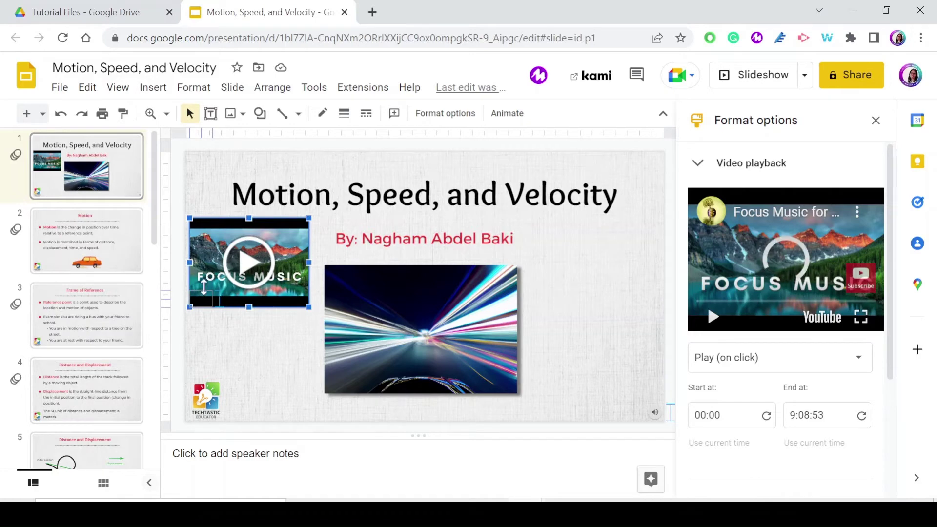
- Shrink the Focus Music video to a tiny thumbnail in the slide's top-right corner
left_click_drag(236, 262, 331, 323)
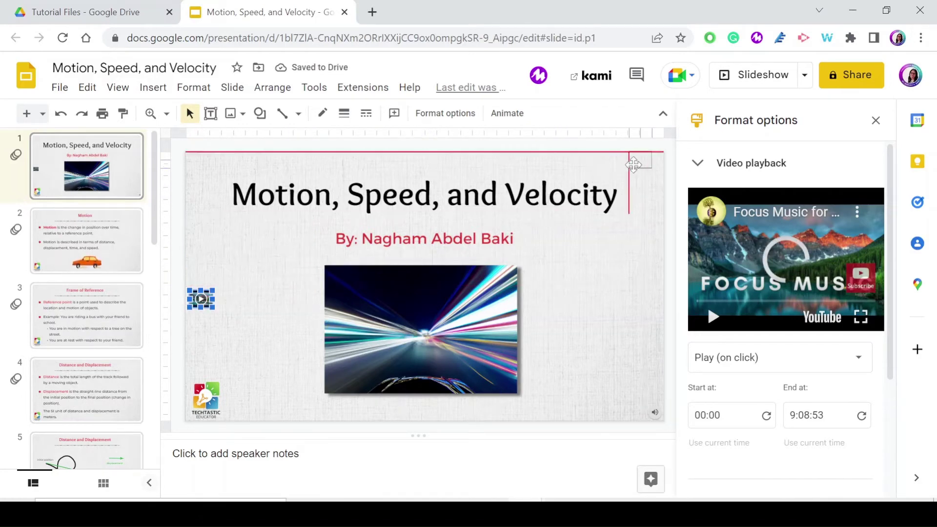
left_click_drag(645, 165, 652, 160)
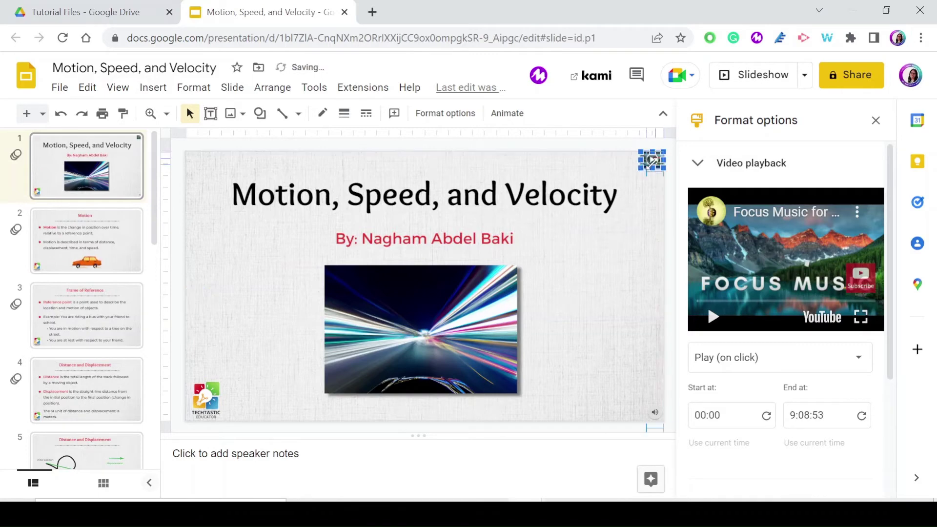
left_click(636, 204)
left_click(658, 156)
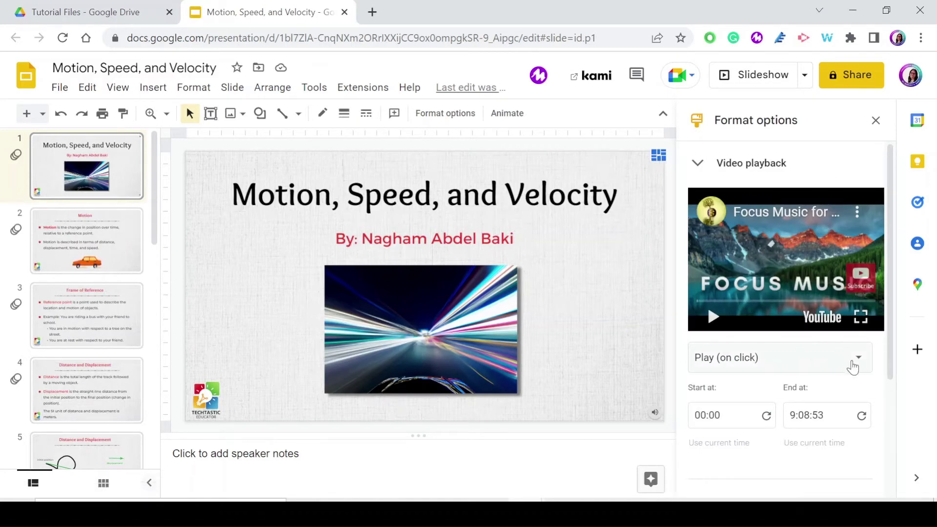
- Set the video to play automatically with a start time of 00:05
left_click(853, 363)
left_click(790, 412)
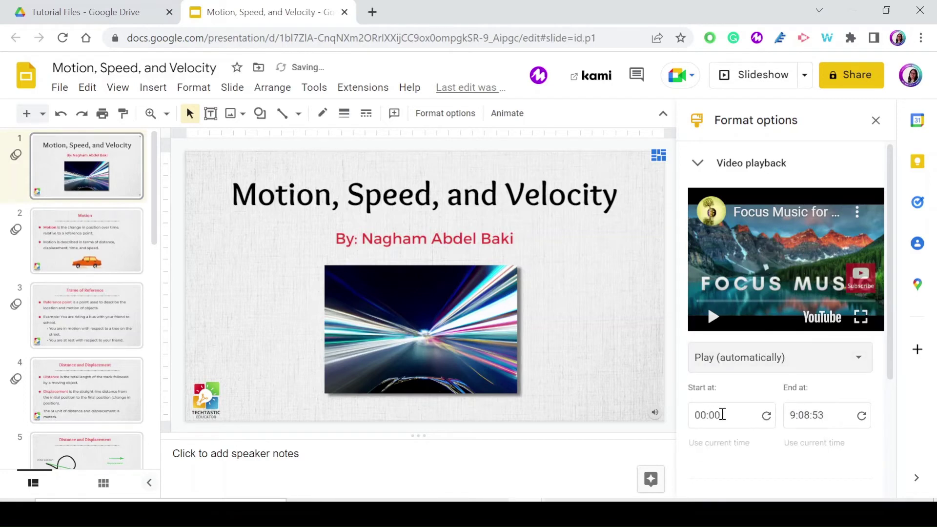
left_click(722, 414)
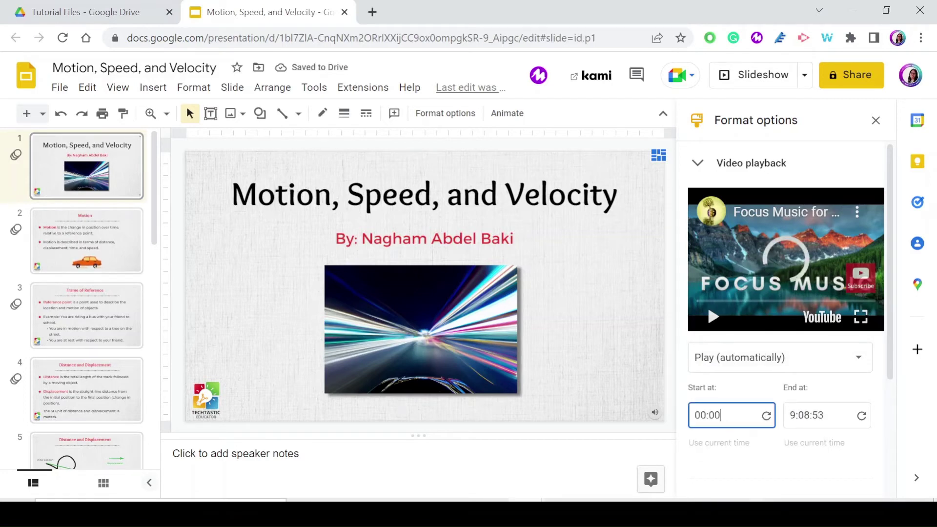
key("BackSpace")
type("5")
left_click(678, 379)
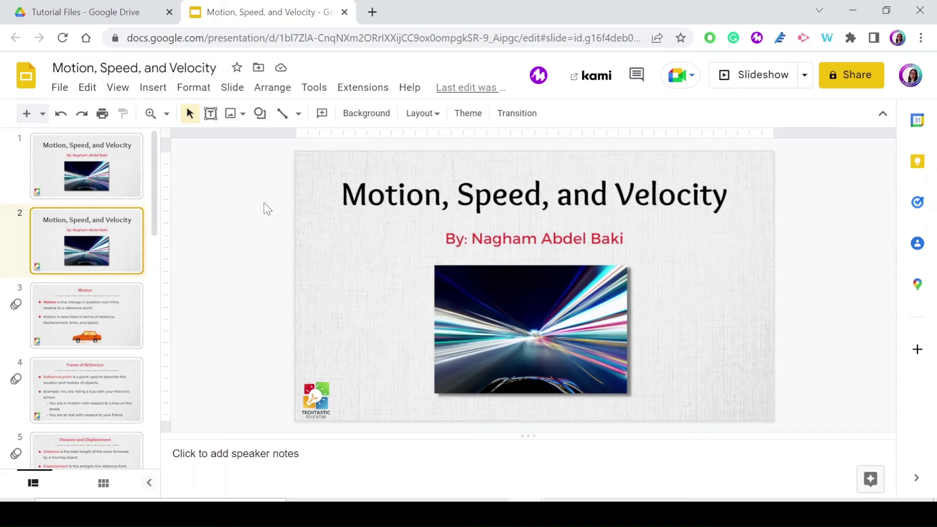
- Delete the existing title text on slide 2
double_click(419, 196)
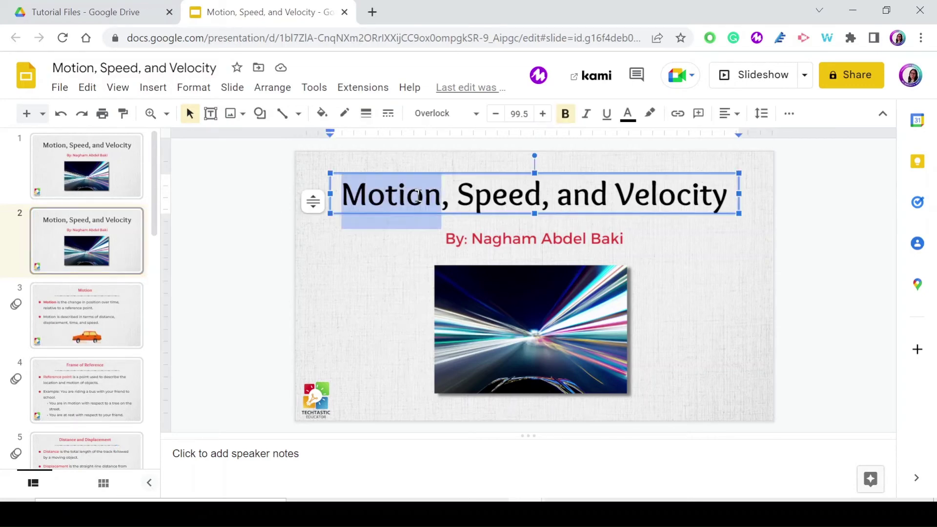
triple_click(418, 195)
key("ctrl+c")
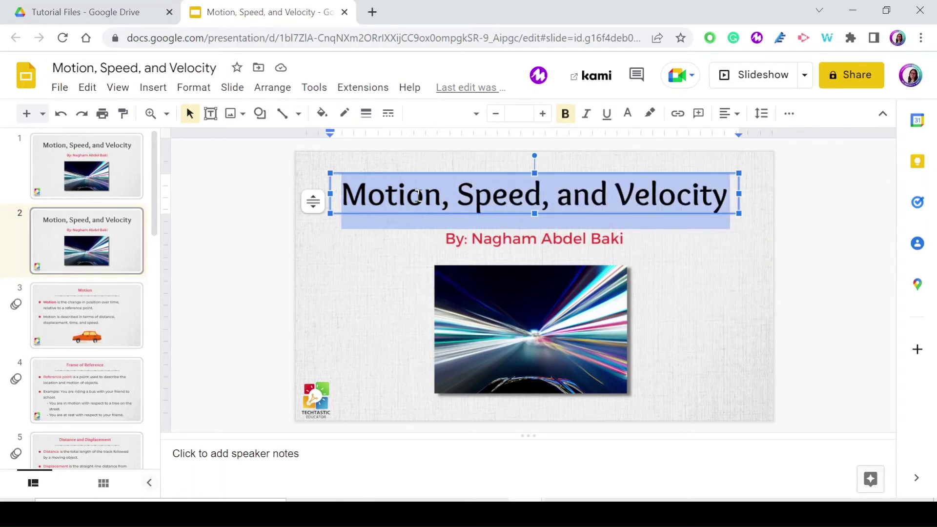
key("Delete")
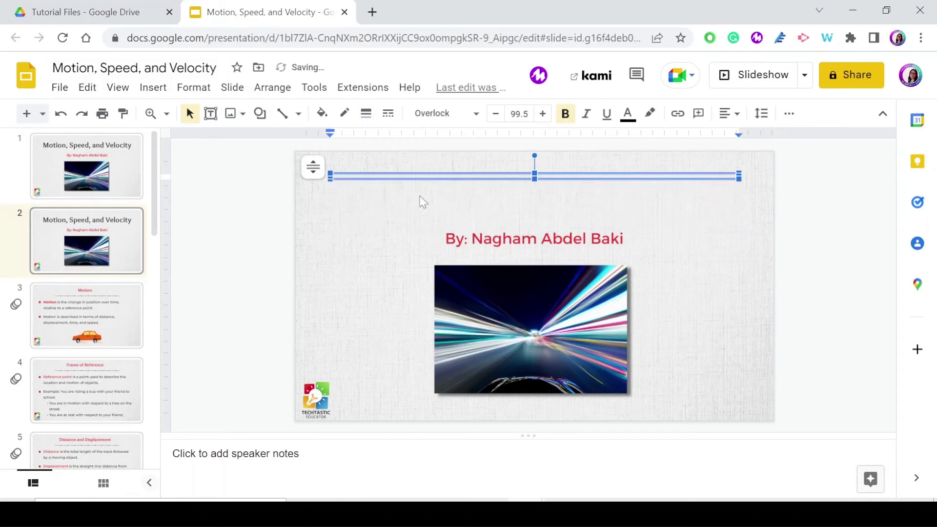
left_click(407, 237)
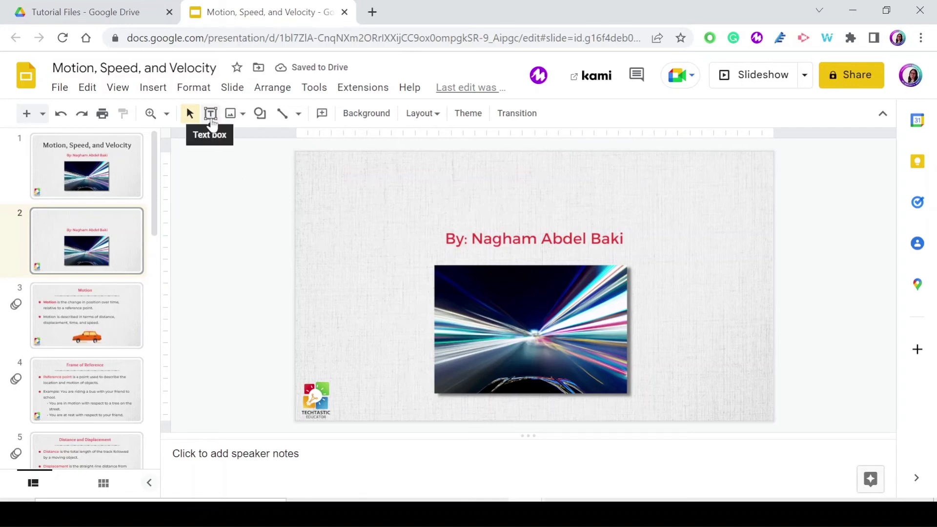
- Add word art reading 'Motion, Speed, and Velocity' and move it to the slide top
left_click(157, 89)
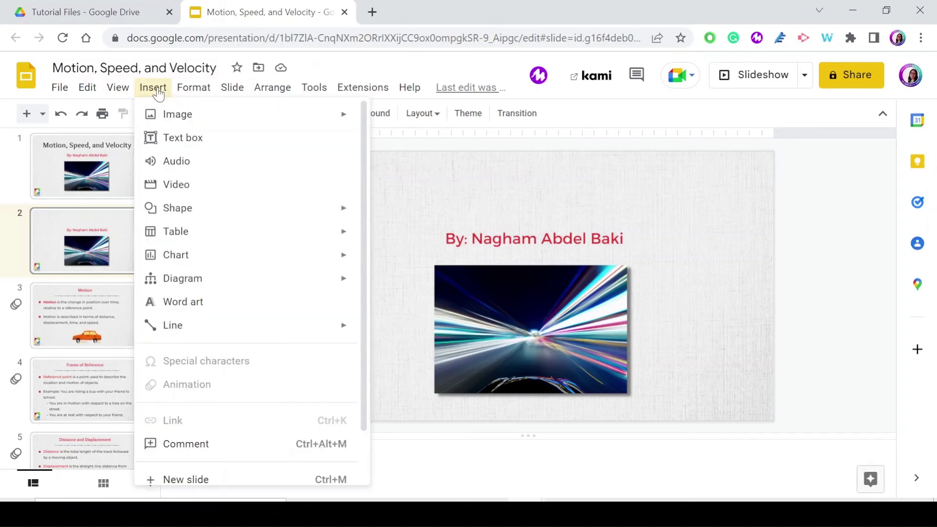
left_click(203, 308)
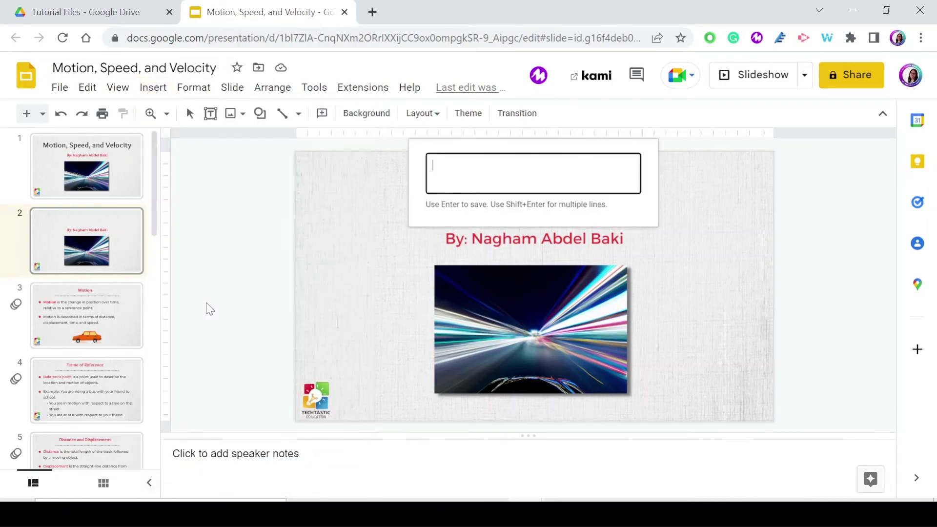
key("ctrl+v")
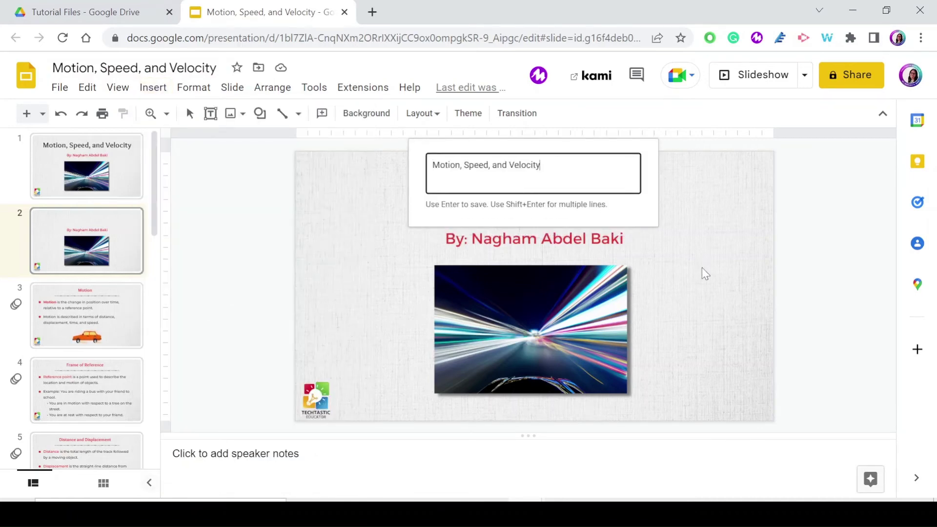
key("Return")
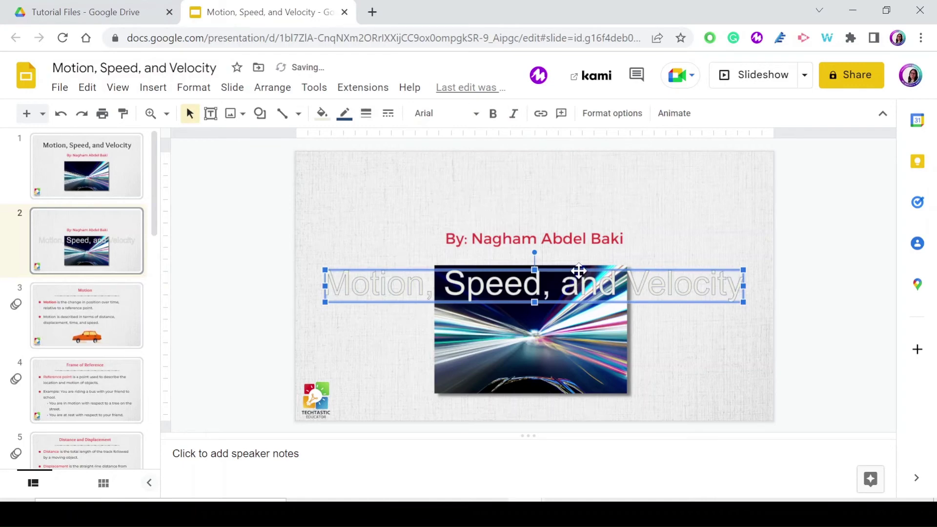
left_click_drag(578, 271, 581, 178)
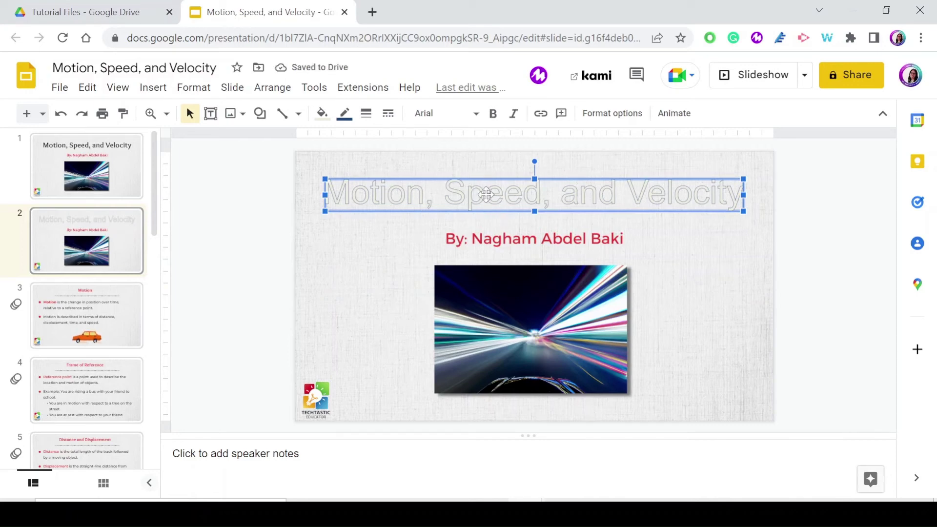
- Give the word art title a white fill, red border and 3px border weight
double_click(486, 195)
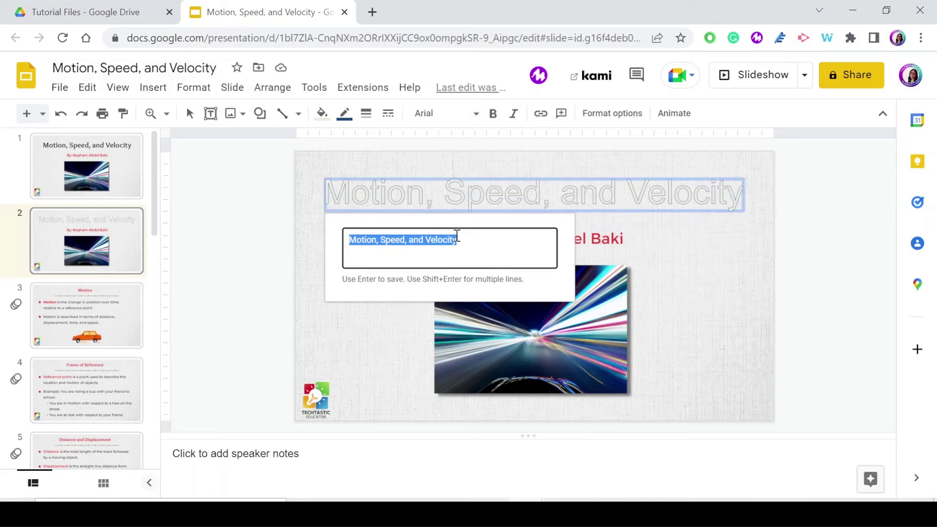
left_click(324, 120)
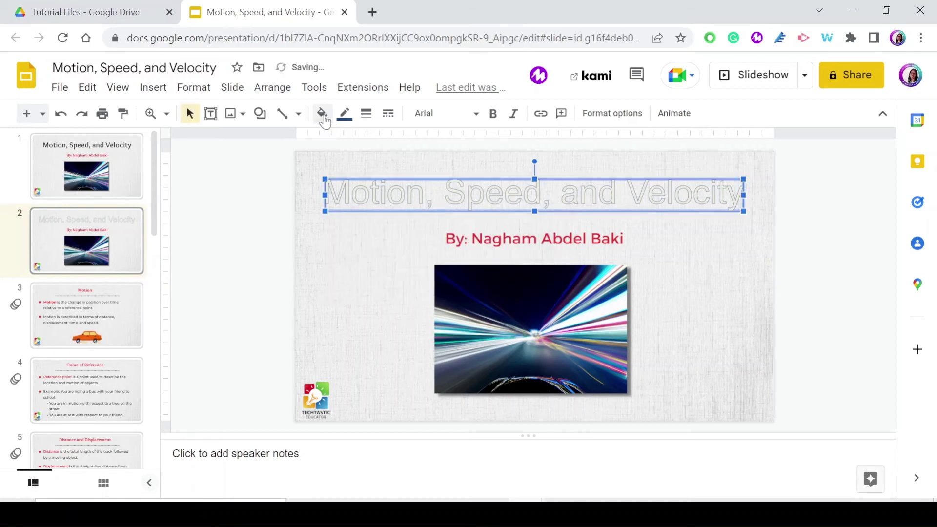
left_click(324, 120)
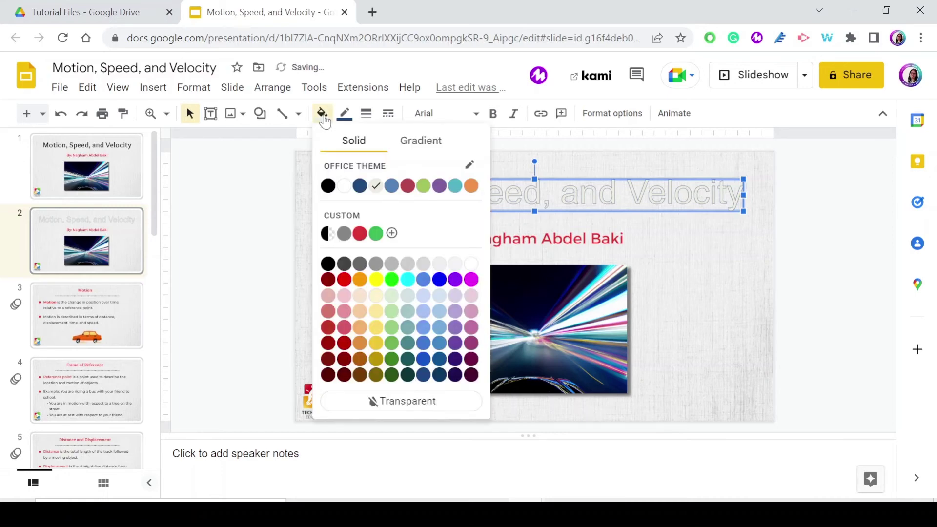
left_click(470, 265)
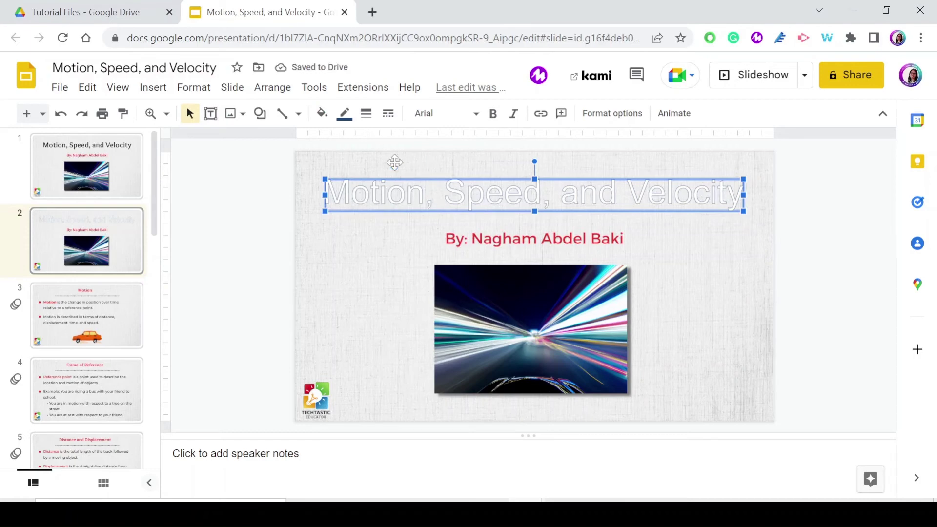
left_click(345, 114)
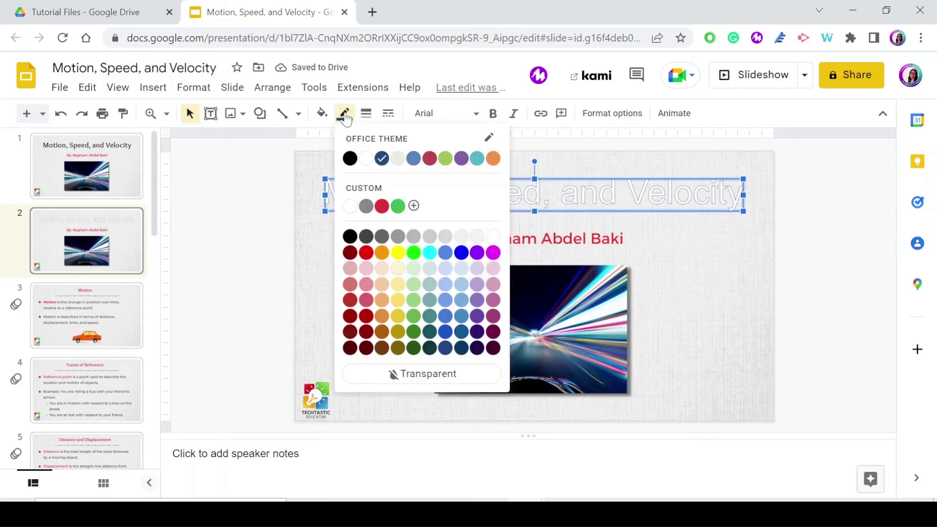
left_click(366, 252)
left_click(371, 118)
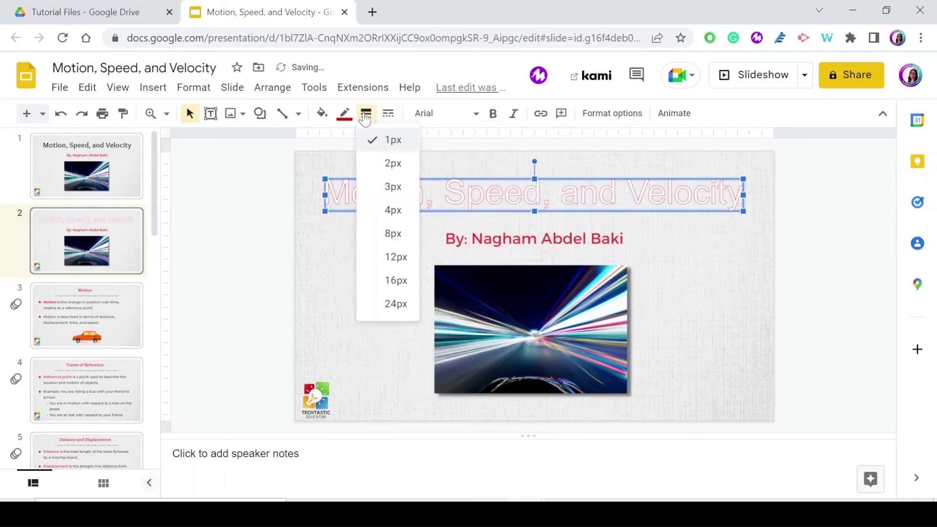
left_click(389, 185)
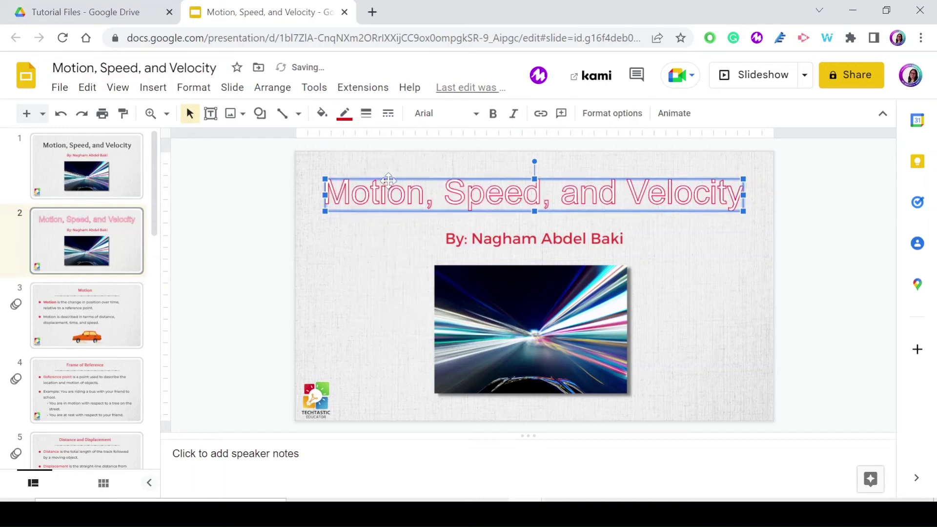
- Set the word art title font to Luckiest Guy and centre it horizontally on the slide
left_click(439, 116)
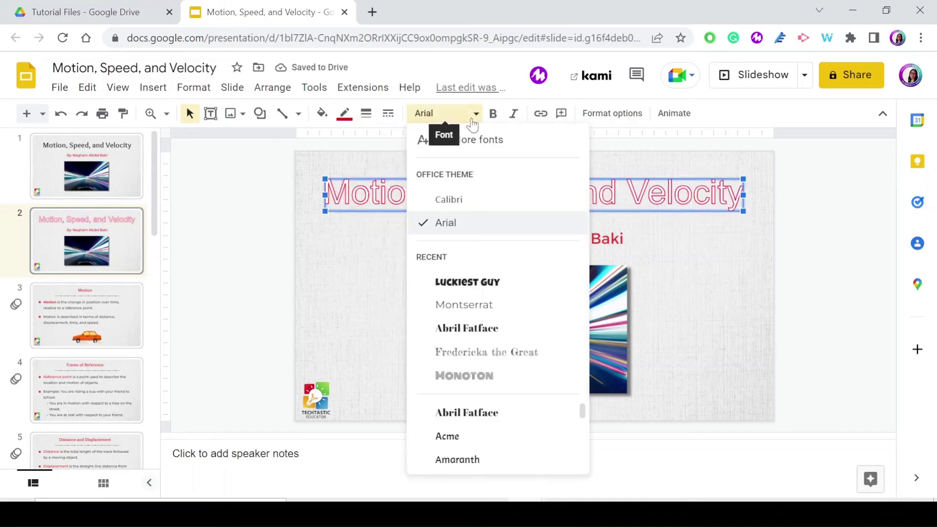
left_click(500, 282)
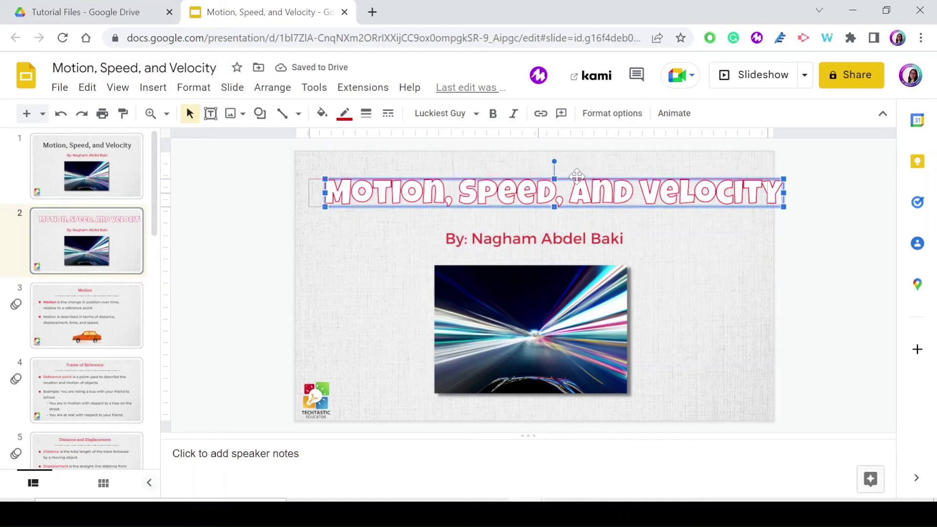
left_click_drag(577, 175, 558, 176)
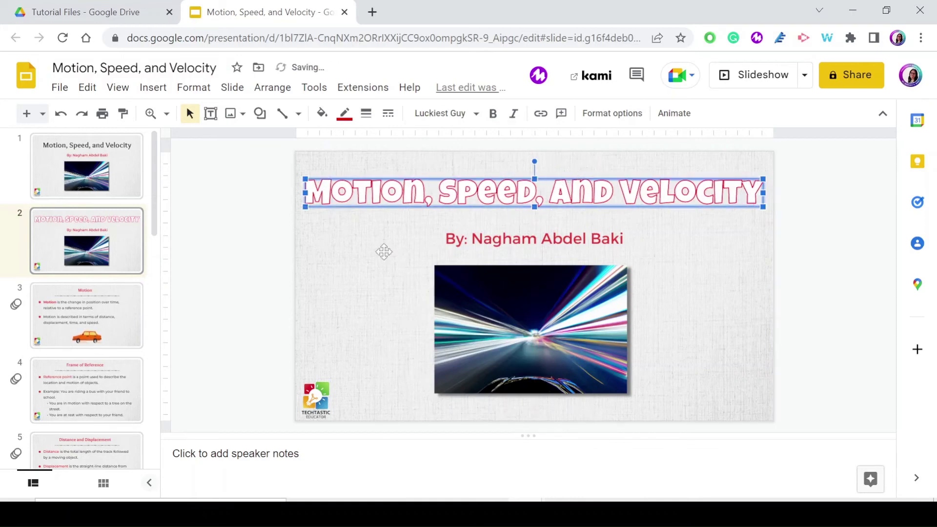
- Return to the first slide and select items on the original title slide
left_click(123, 150)
left_click(498, 200)
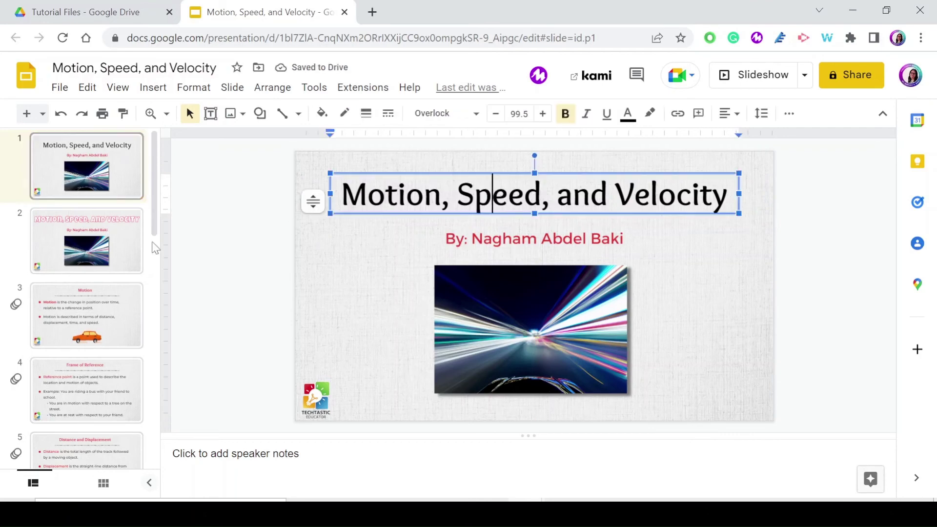
left_click(125, 251)
left_click(412, 197)
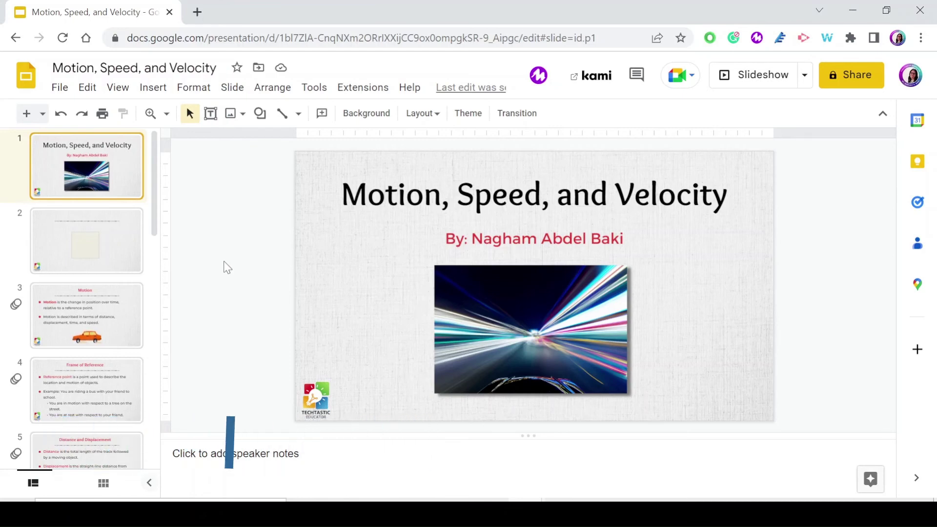
- On slide 2, try stretching the square's top and right edges, then undo it
left_click(73, 239)
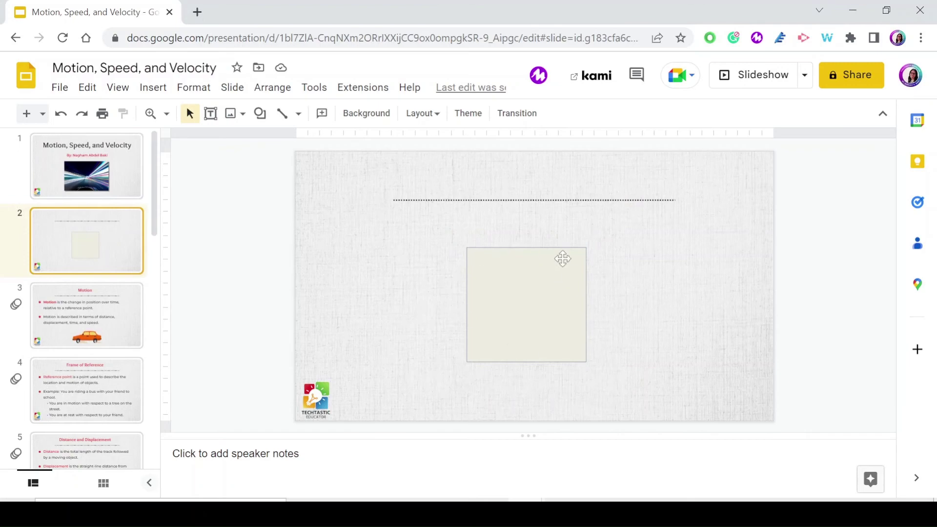
left_click(522, 278)
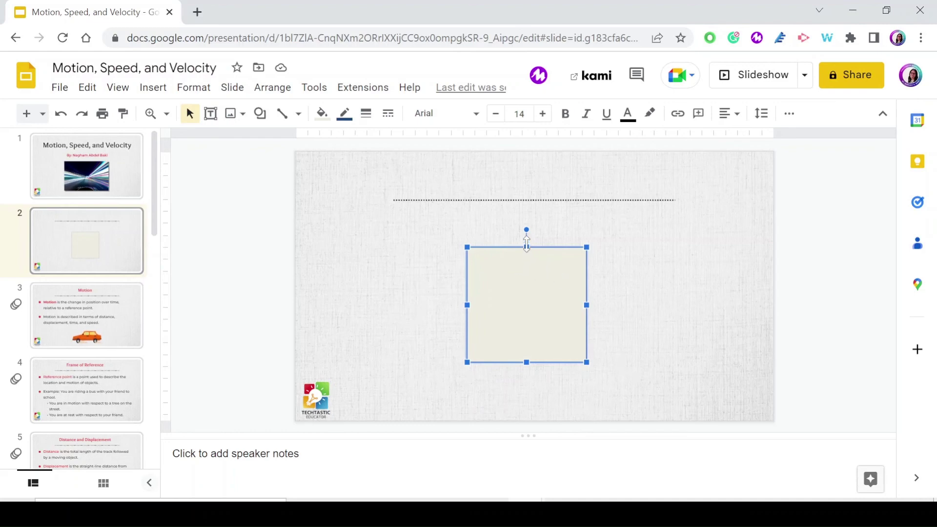
left_click_drag(526, 240, 526, 229)
left_click_drag(587, 298, 599, 298)
key("ctrl+z")
key("ctrl+z")
- Resize the square from its corner into a tall rectangle rising above the dotted line
left_click_drag(587, 244, 627, 202)
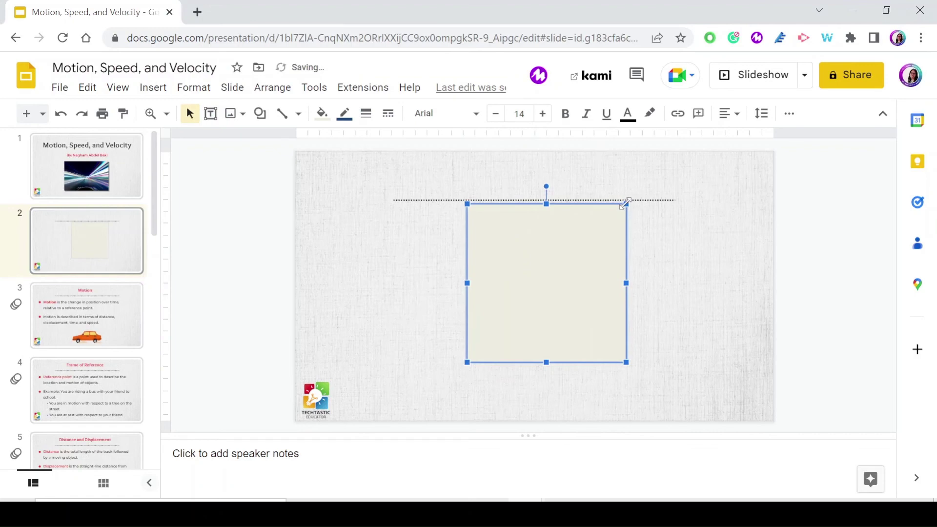
left_click_drag(625, 204, 604, 230)
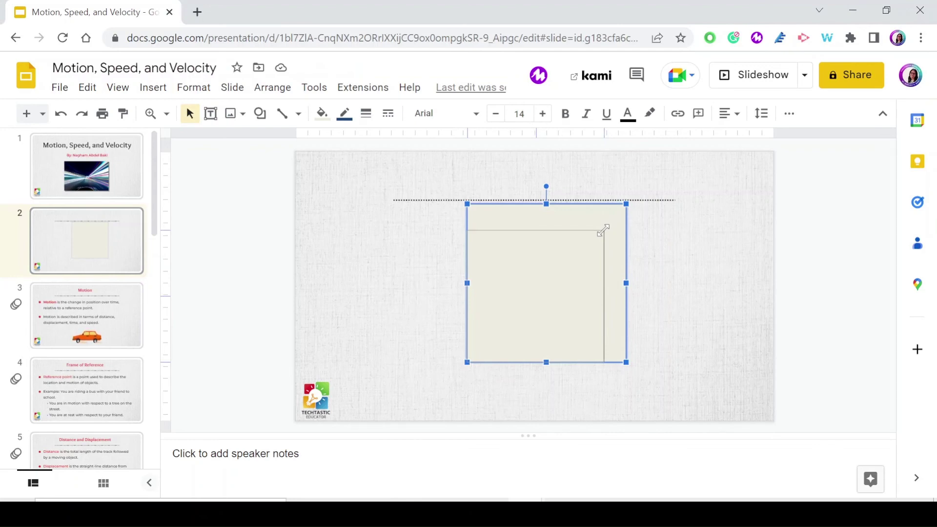
left_click_drag(604, 229, 607, 174)
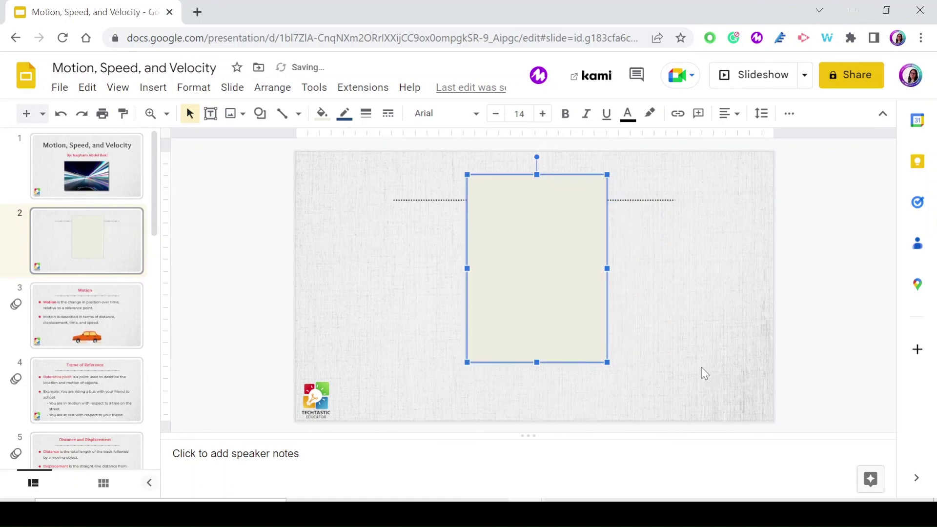
- Undo back to the square, enlarge it proportionally to the dotted line, and shift it left
key("ctrl+z")
key("ctrl+z")
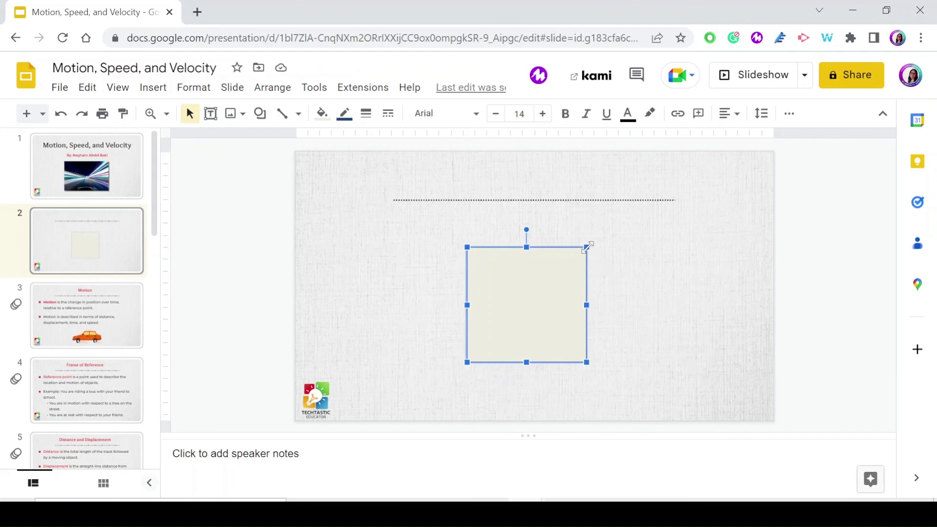
left_click_drag(588, 247, 627, 263)
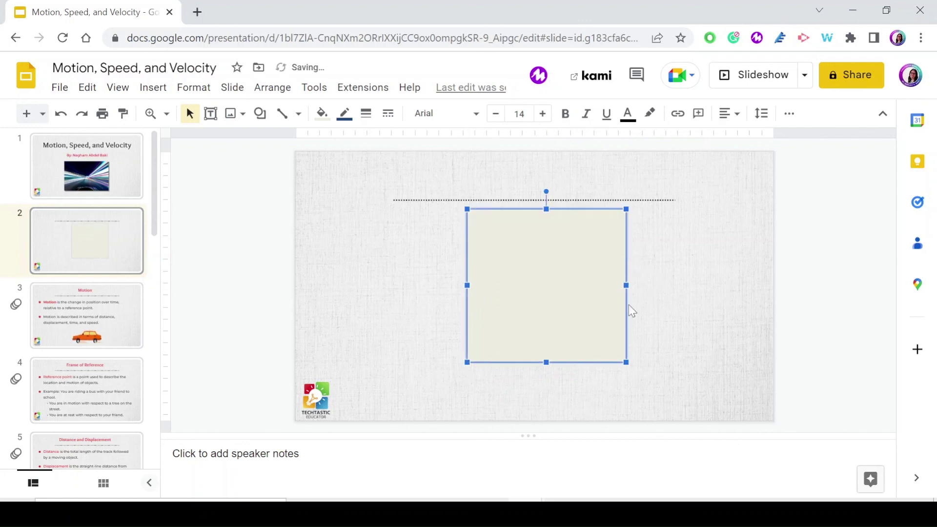
left_click_drag(529, 282, 423, 291)
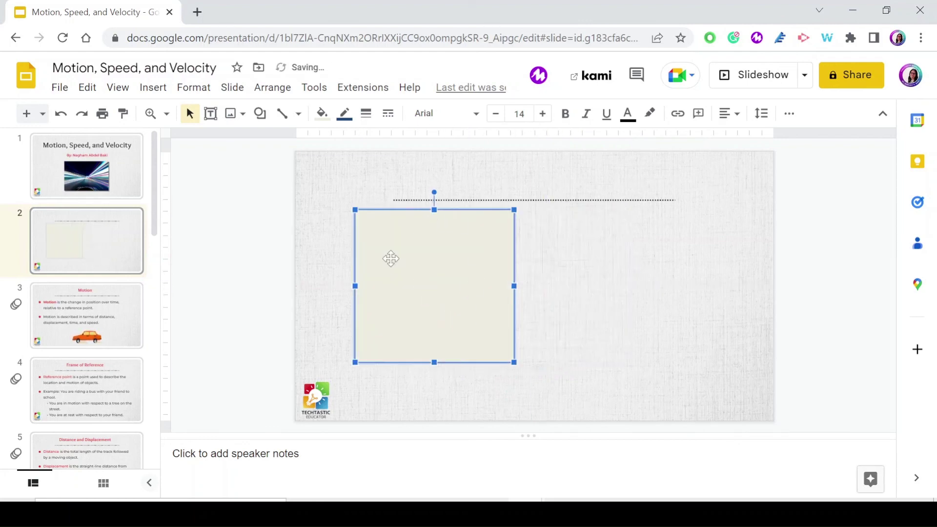
- Draw an oval circle right of the square and enlarge it evenly up to the dotted line
left_click(258, 118)
mouse_move(393, 144)
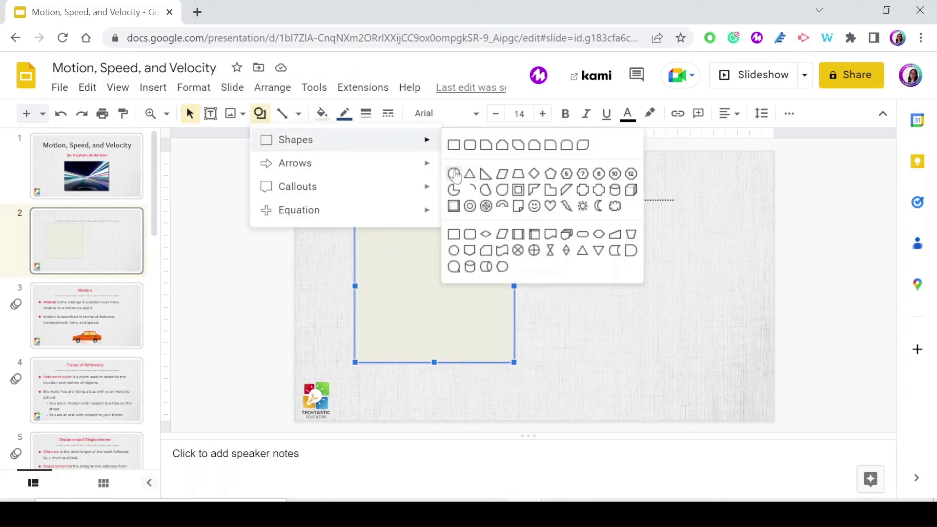
left_click(454, 174)
left_click_drag(590, 251, 698, 356)
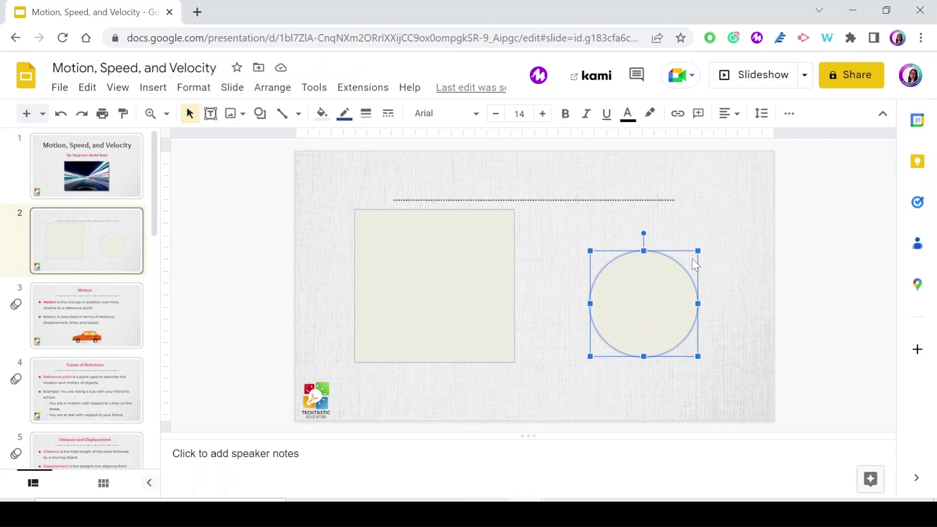
left_click_drag(697, 251, 746, 209)
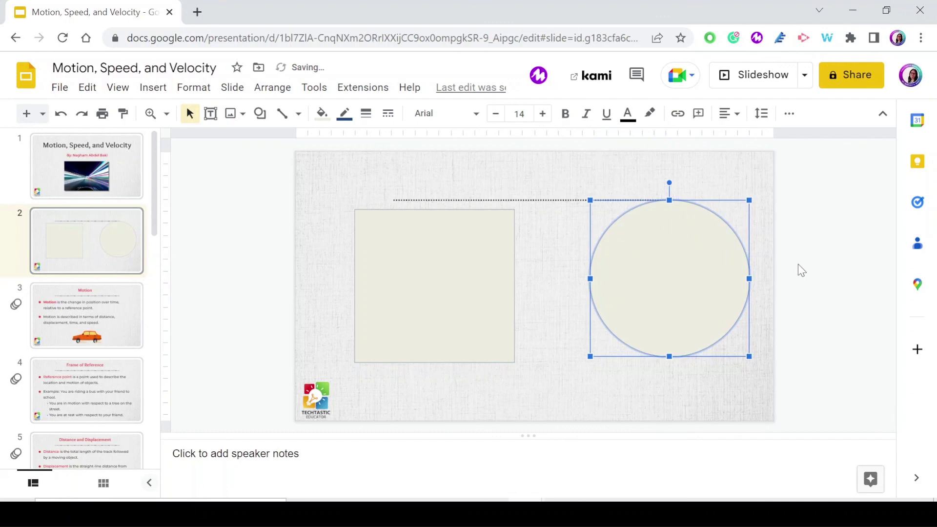